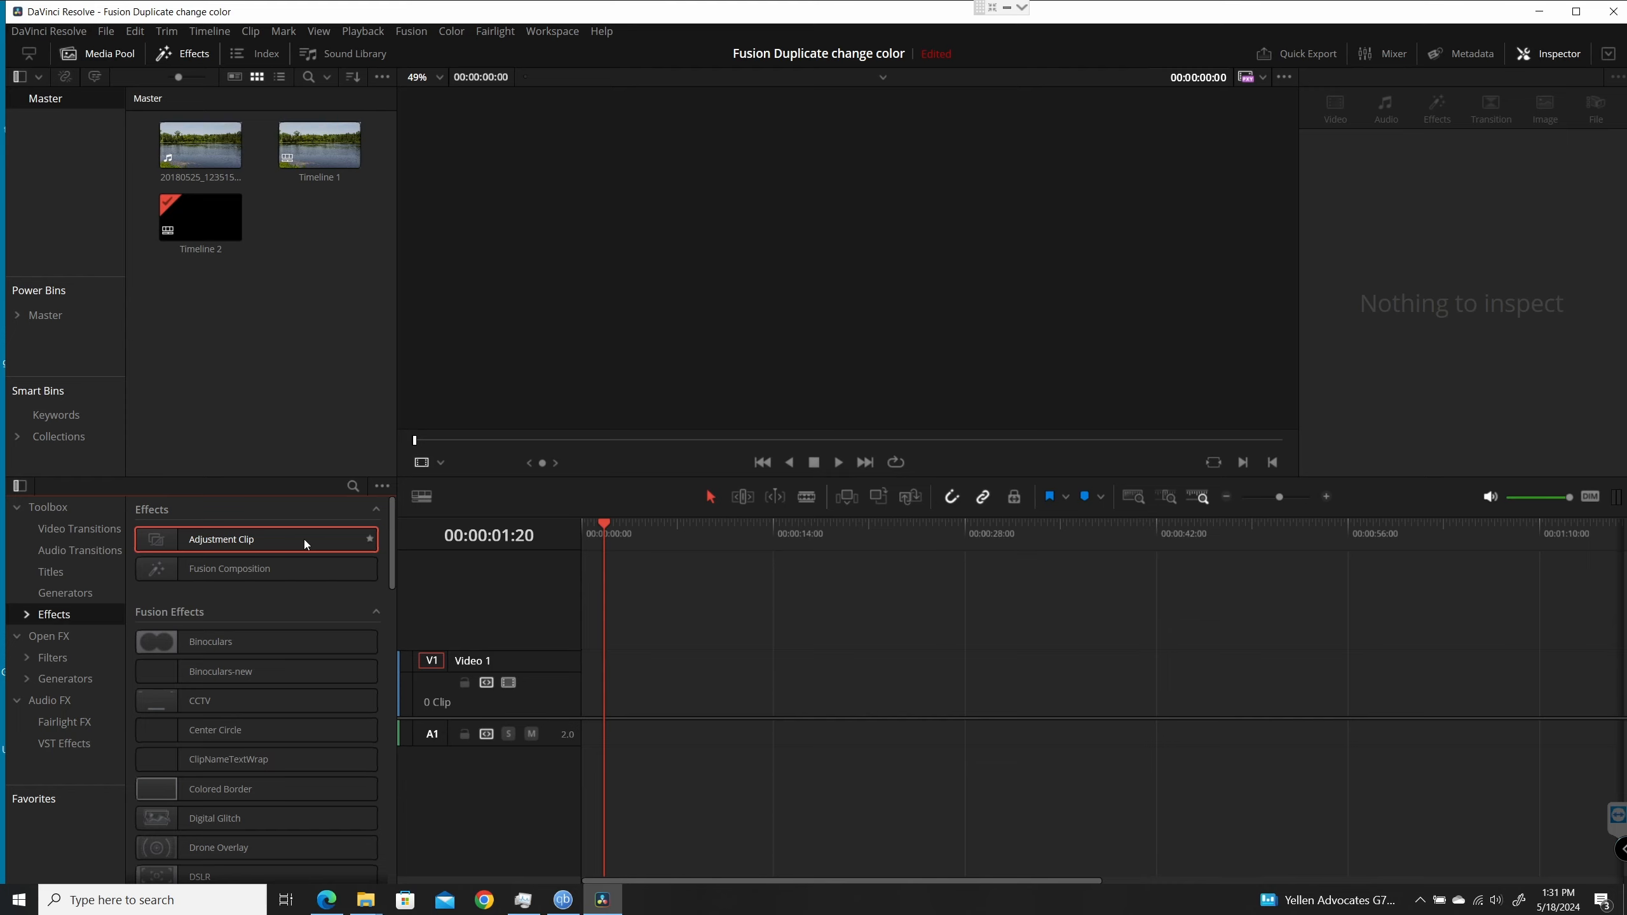
Add an Adjustment Clip at the start of Video 1, then check its frame range on the Fusion page and return to Edit.
drag(303, 539, 634, 687)
click(706, 832)
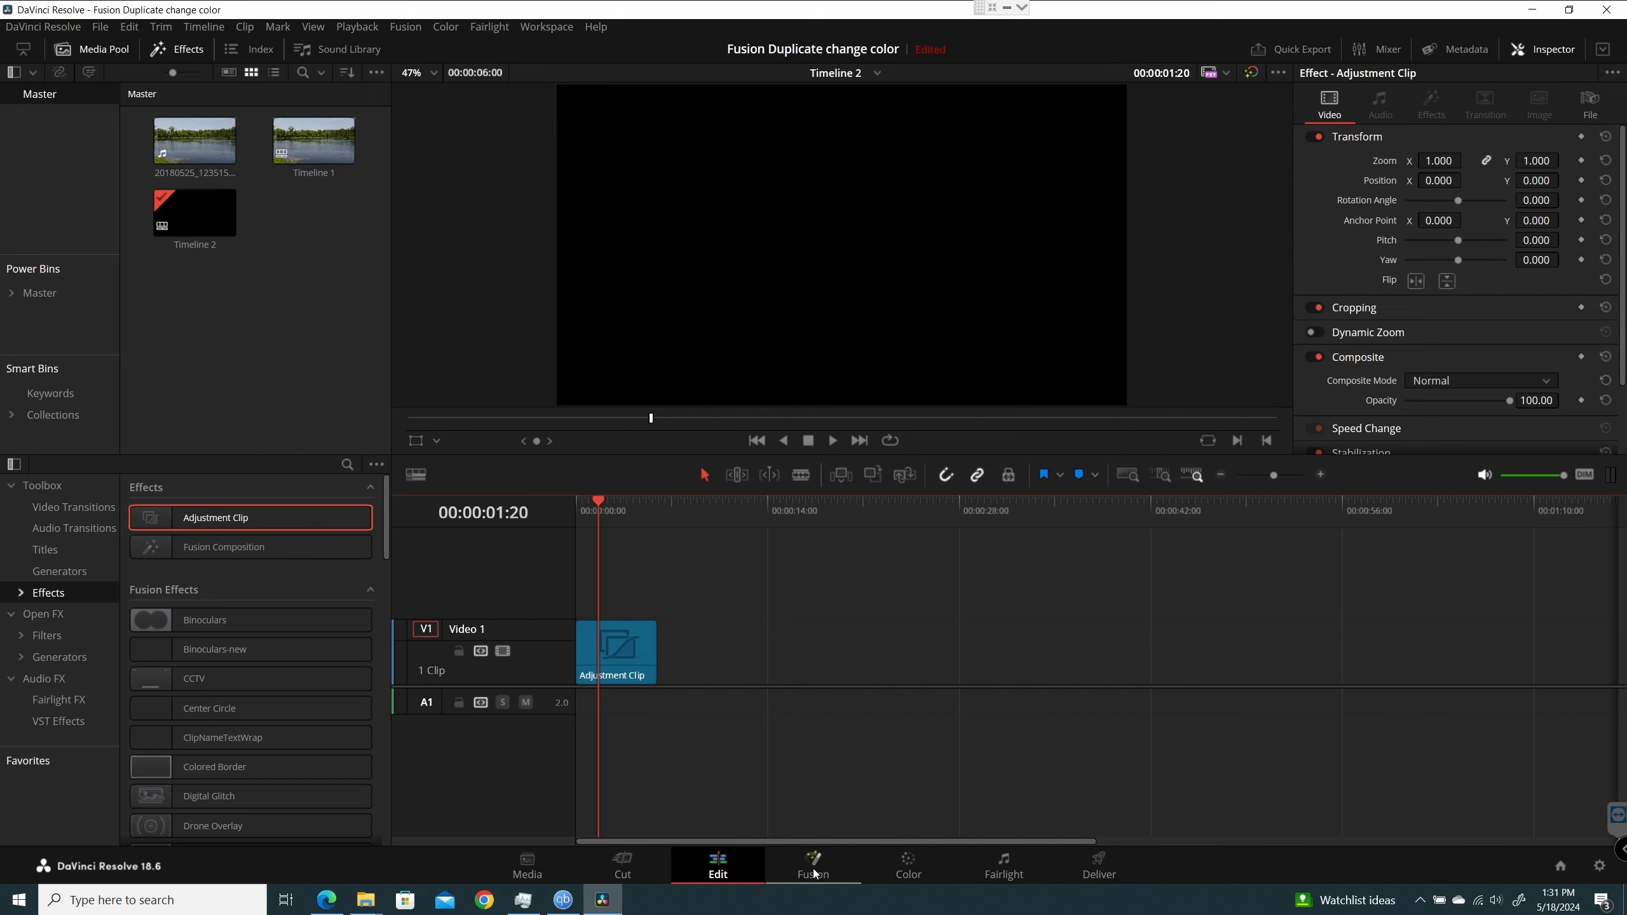
click(814, 868)
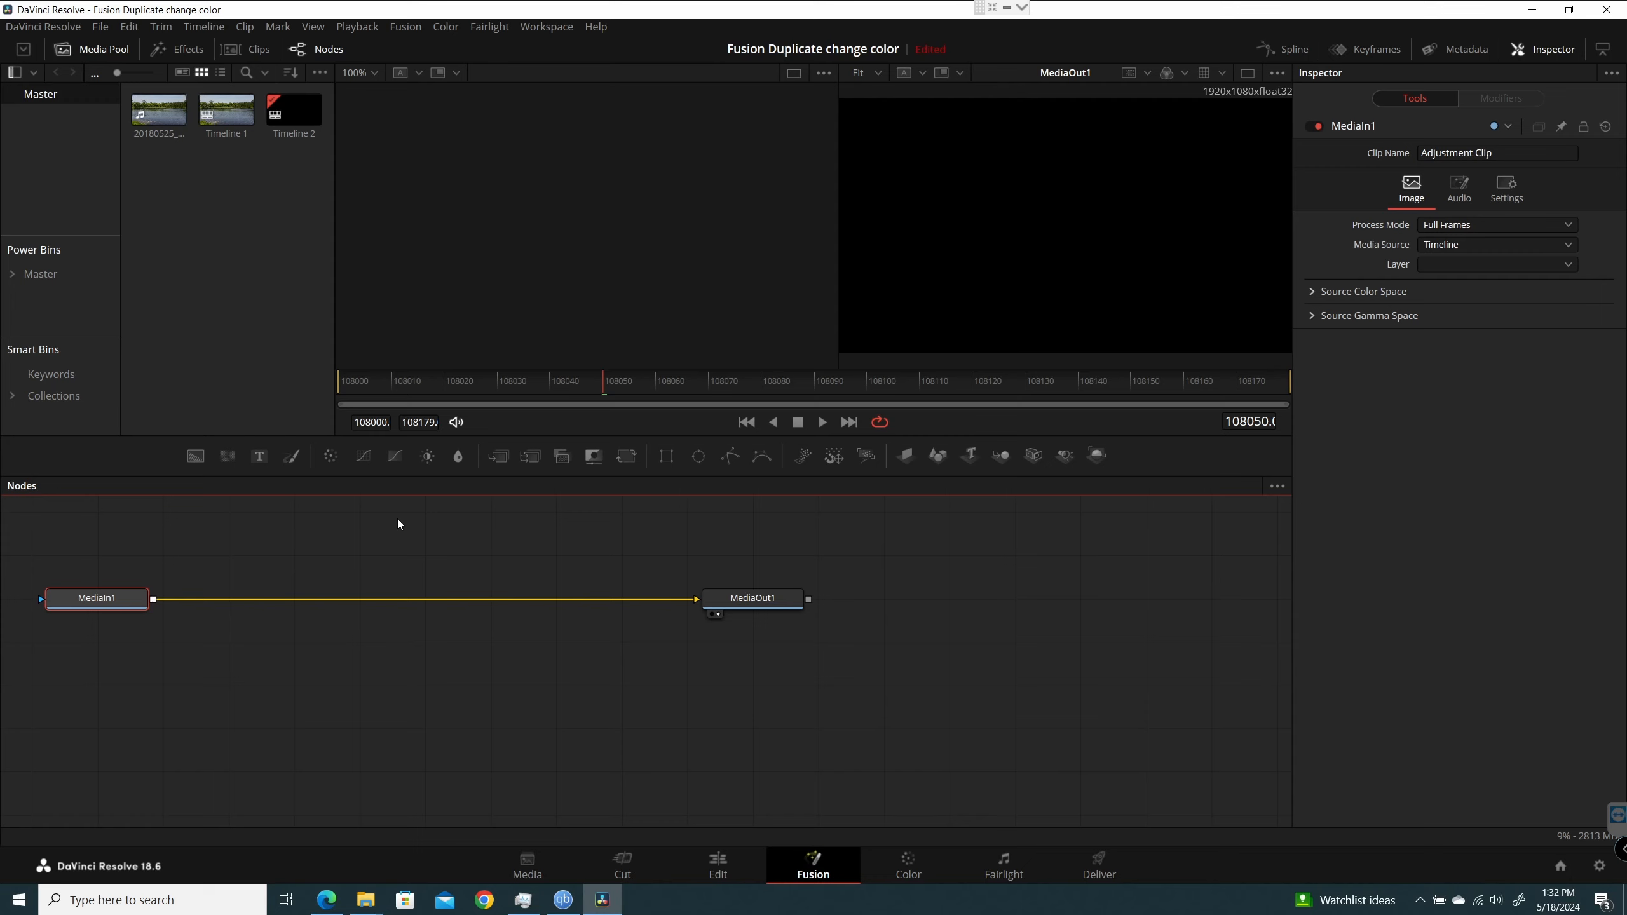
click(719, 866)
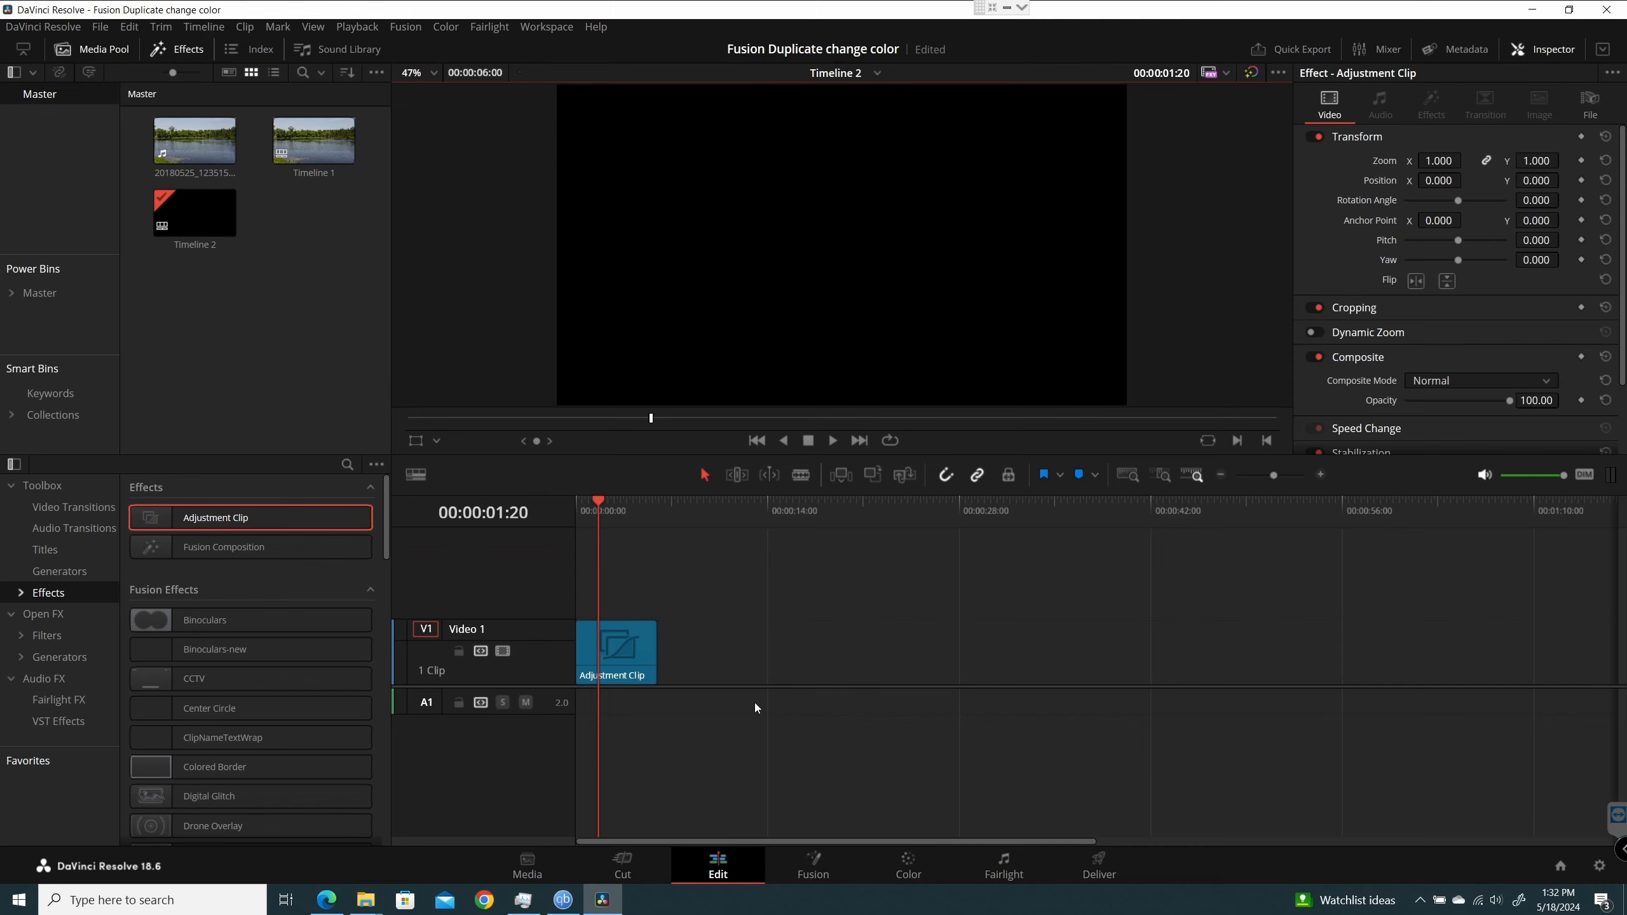
Cut the adjustment clip from the timeline and switch the viewer's timecode display to Record Frame.
click(628, 672)
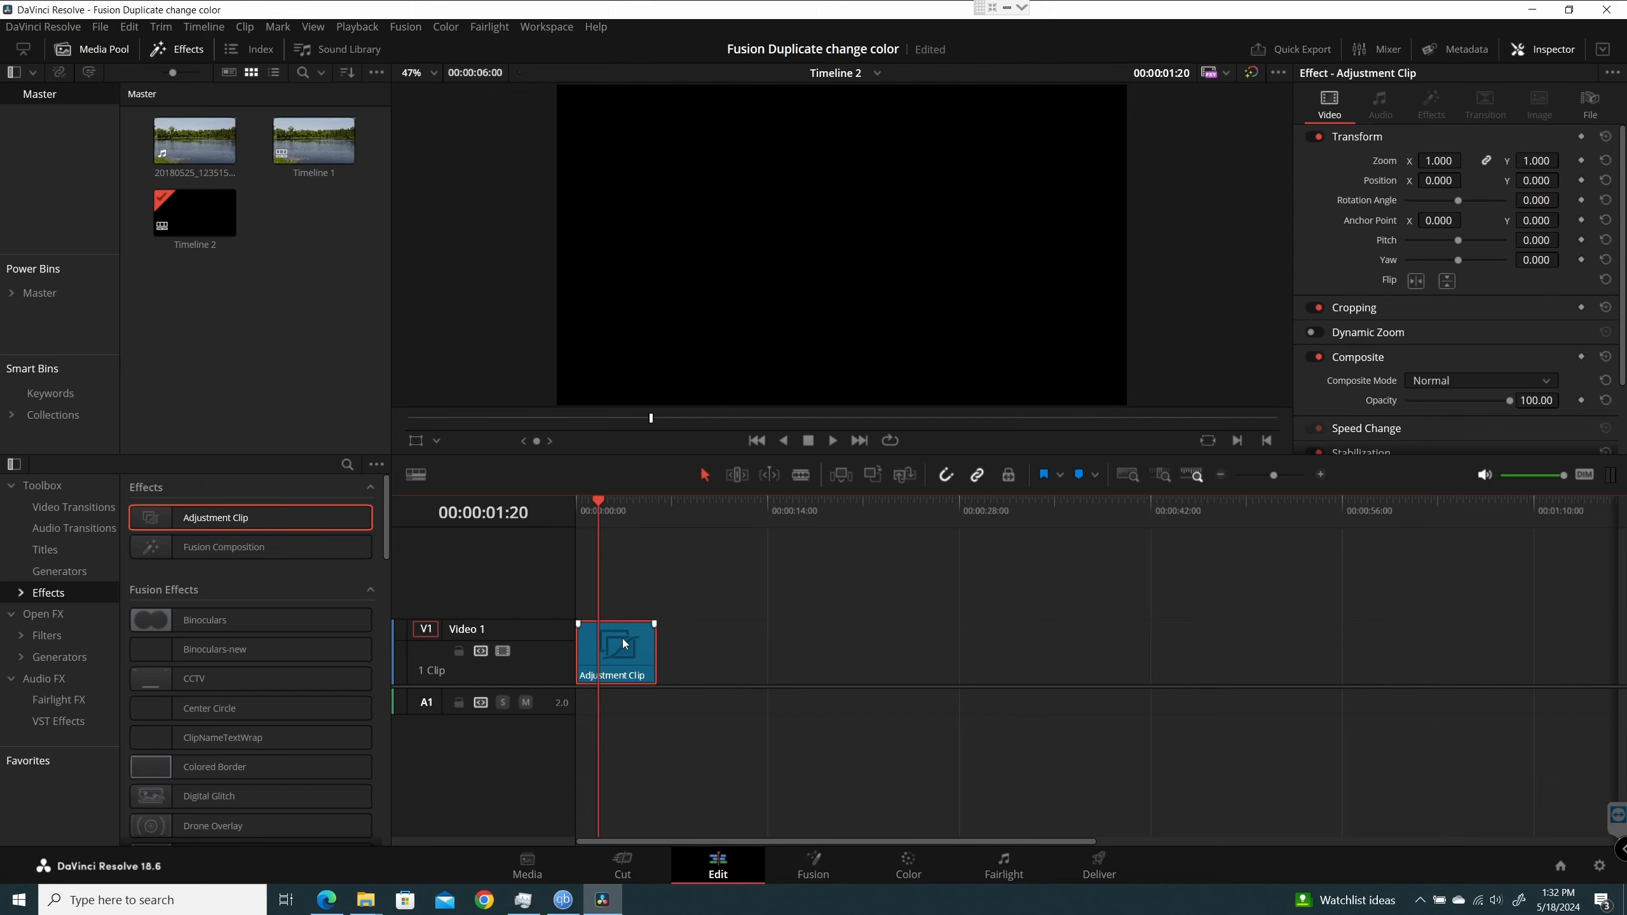
key(ctrl+x)
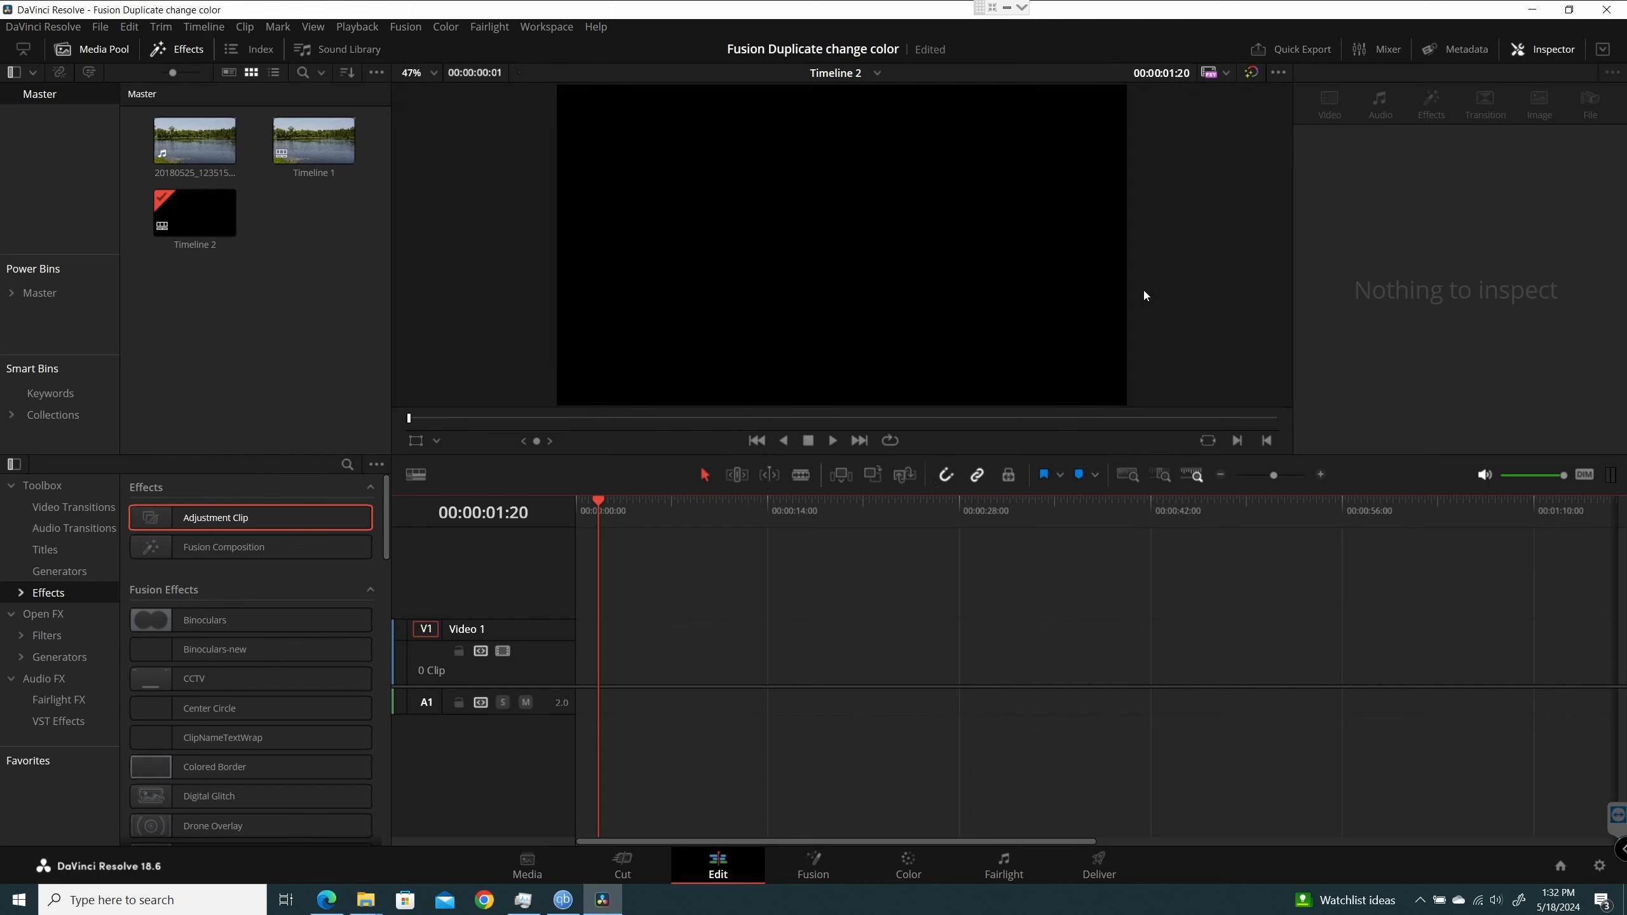
click(1181, 74)
right_click(1181, 74)
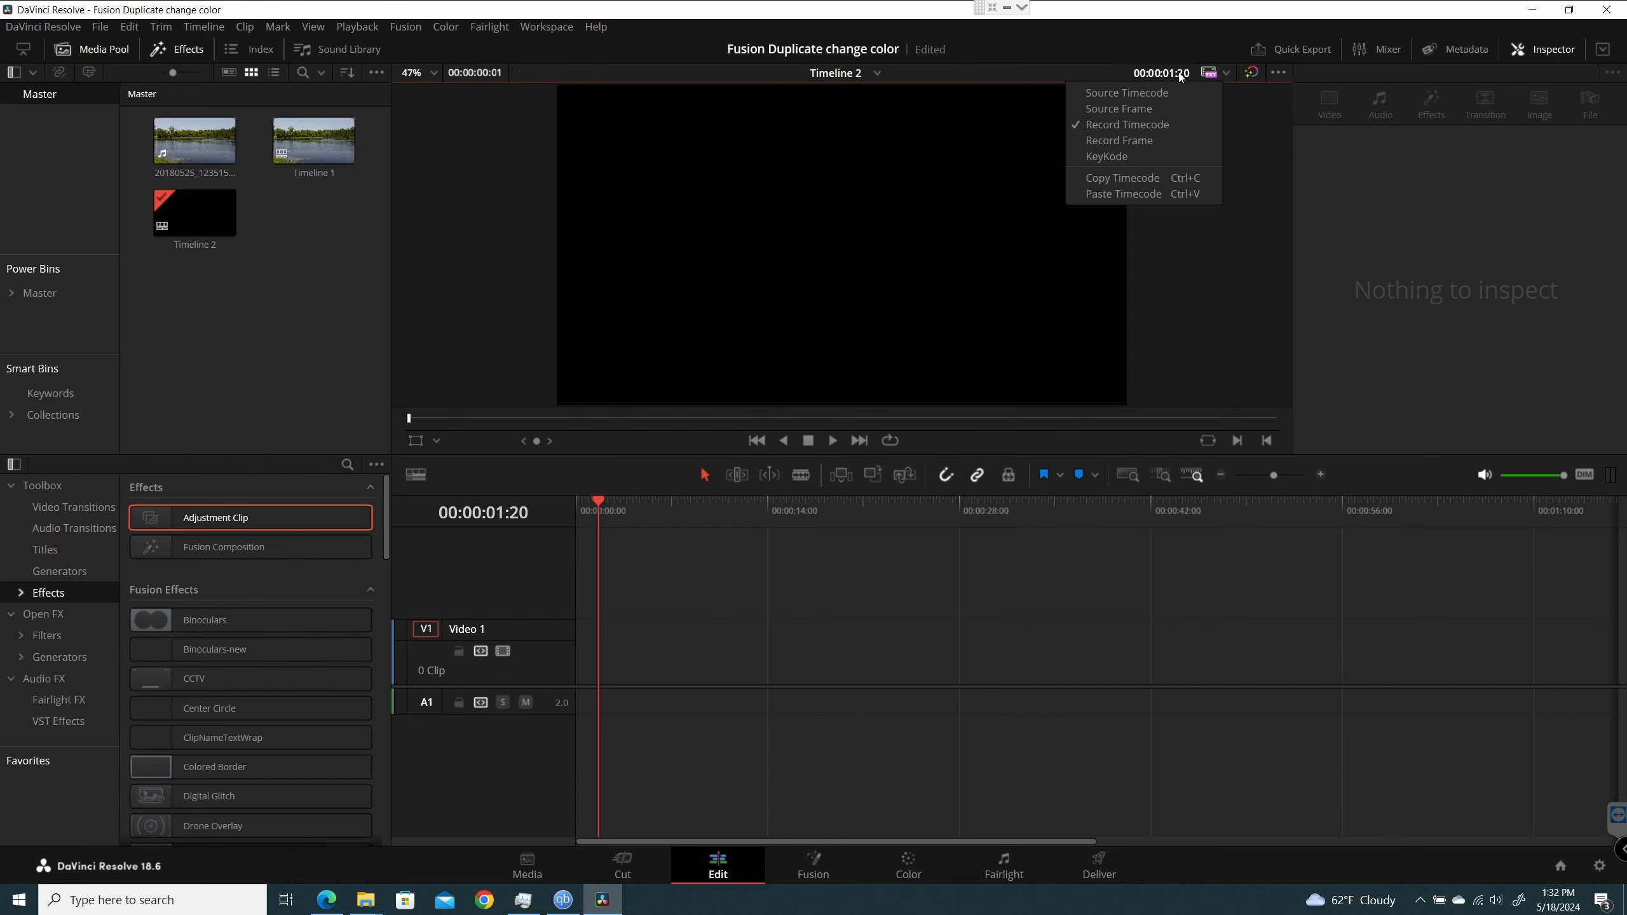
click(1123, 145)
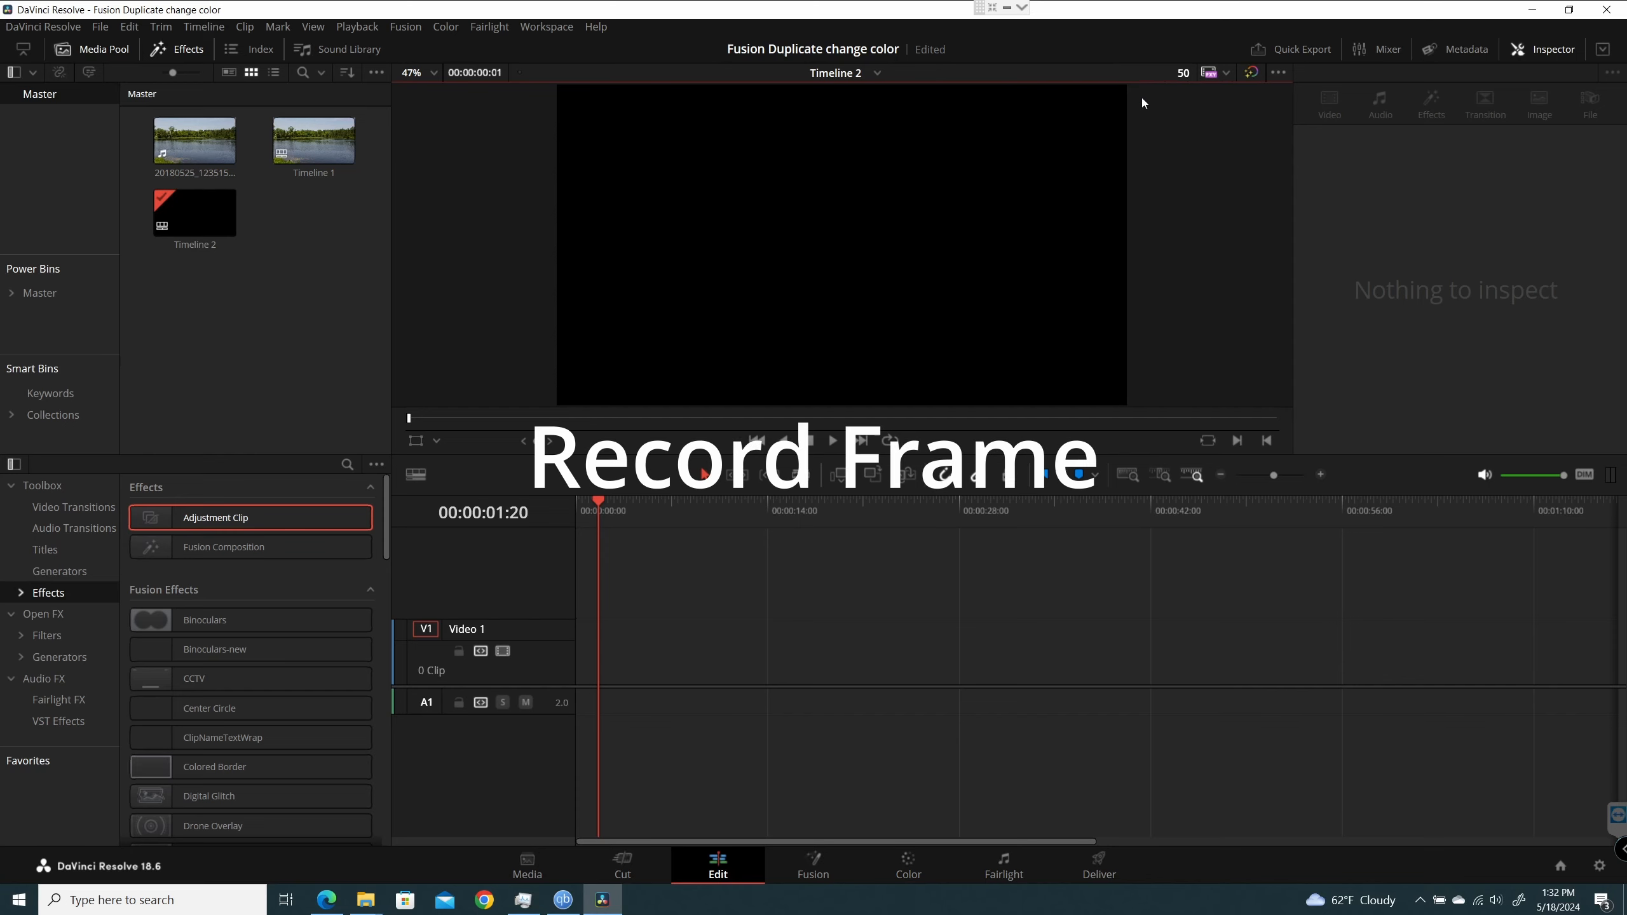
Move the playhead to frame 108000 and paste the cut adjustment clip there on Video 1.
click(1186, 75)
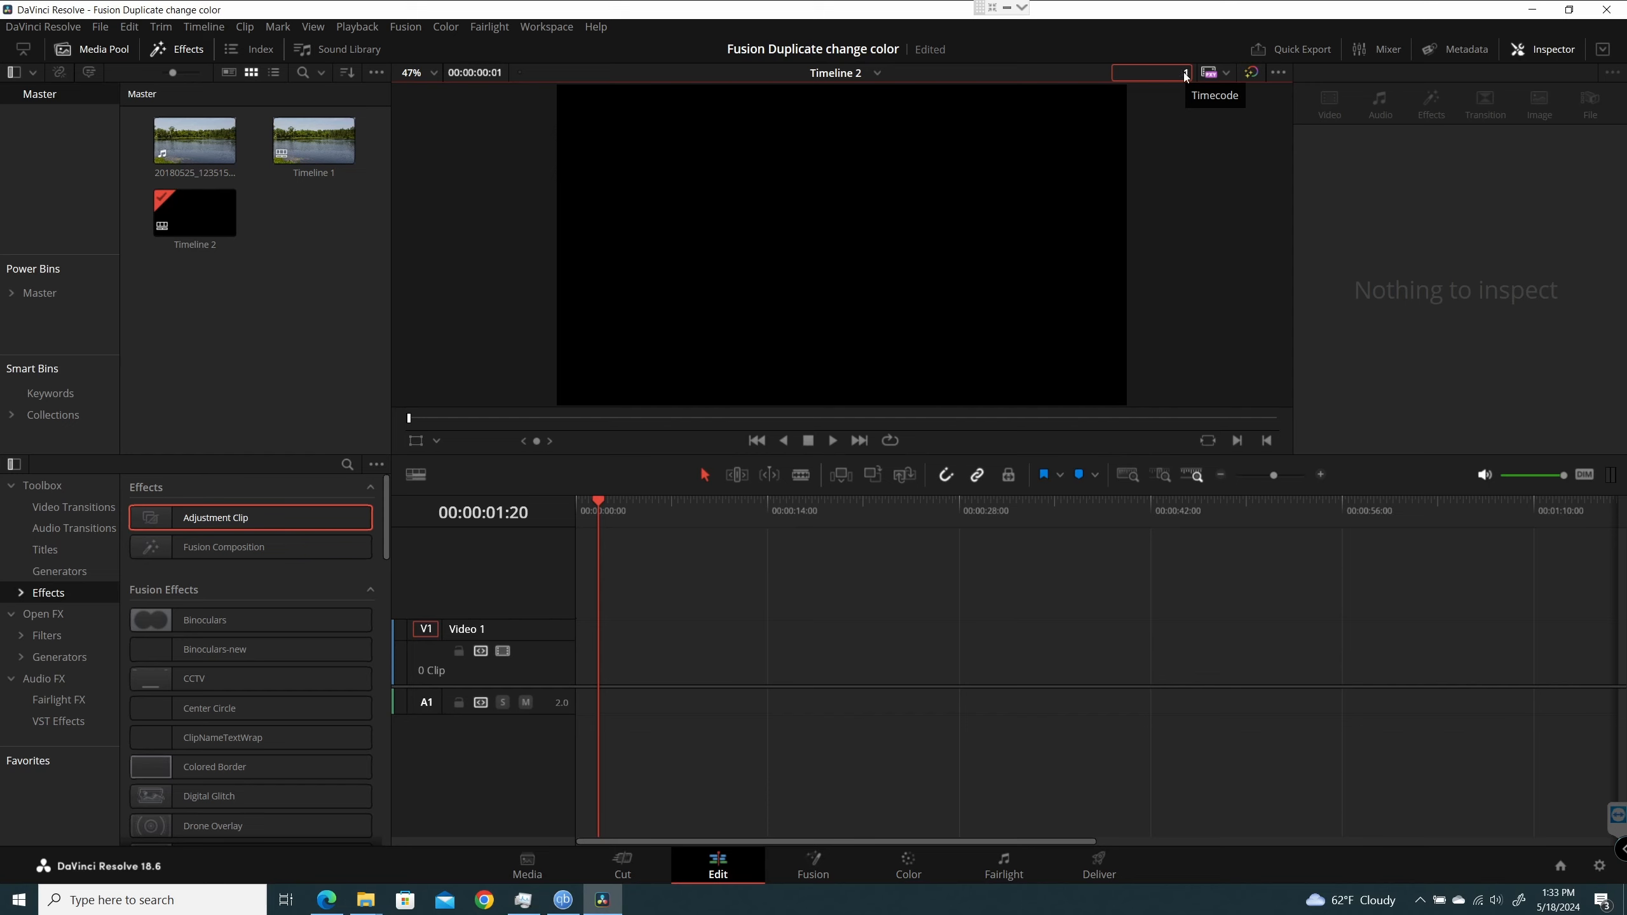
text(8000)
key(Return)
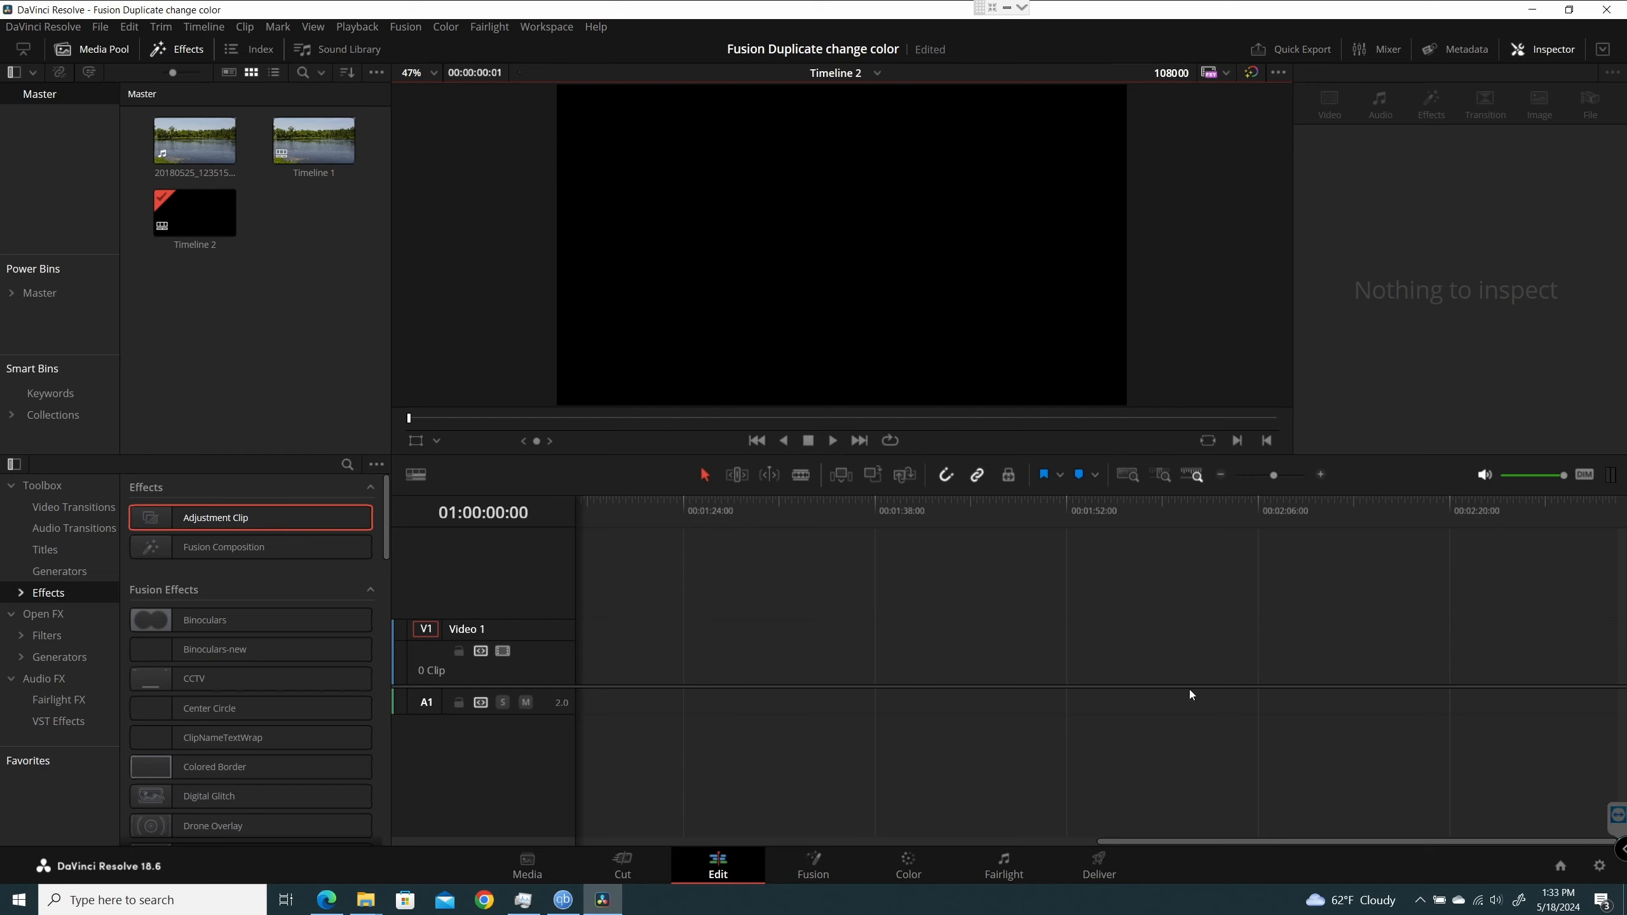
click(1221, 473)
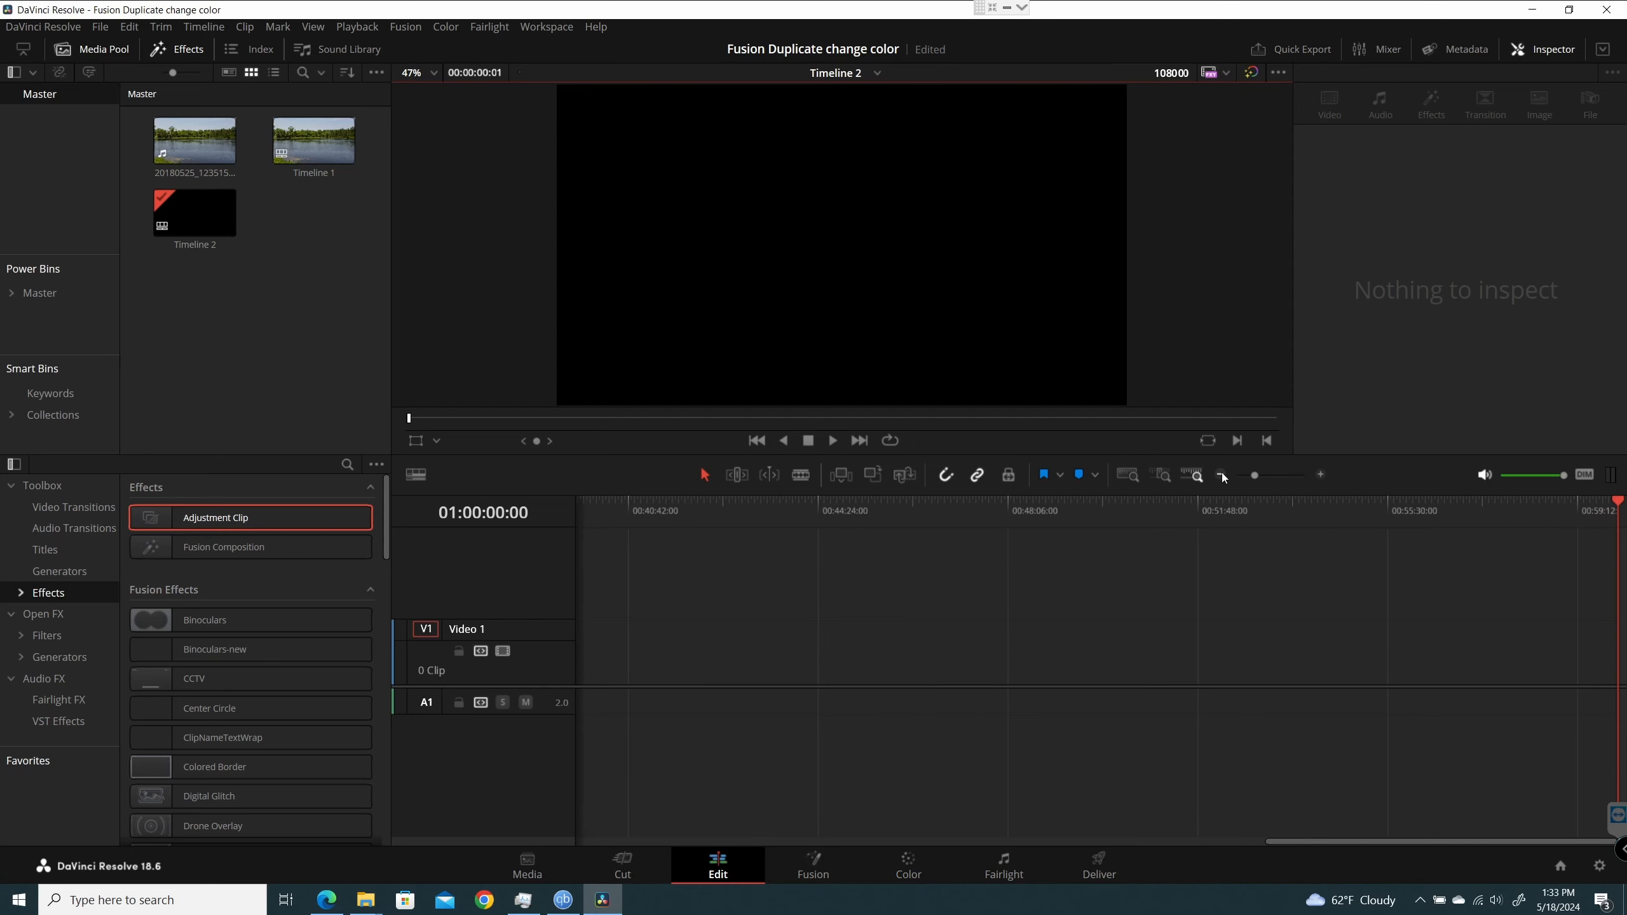
click(1221, 472)
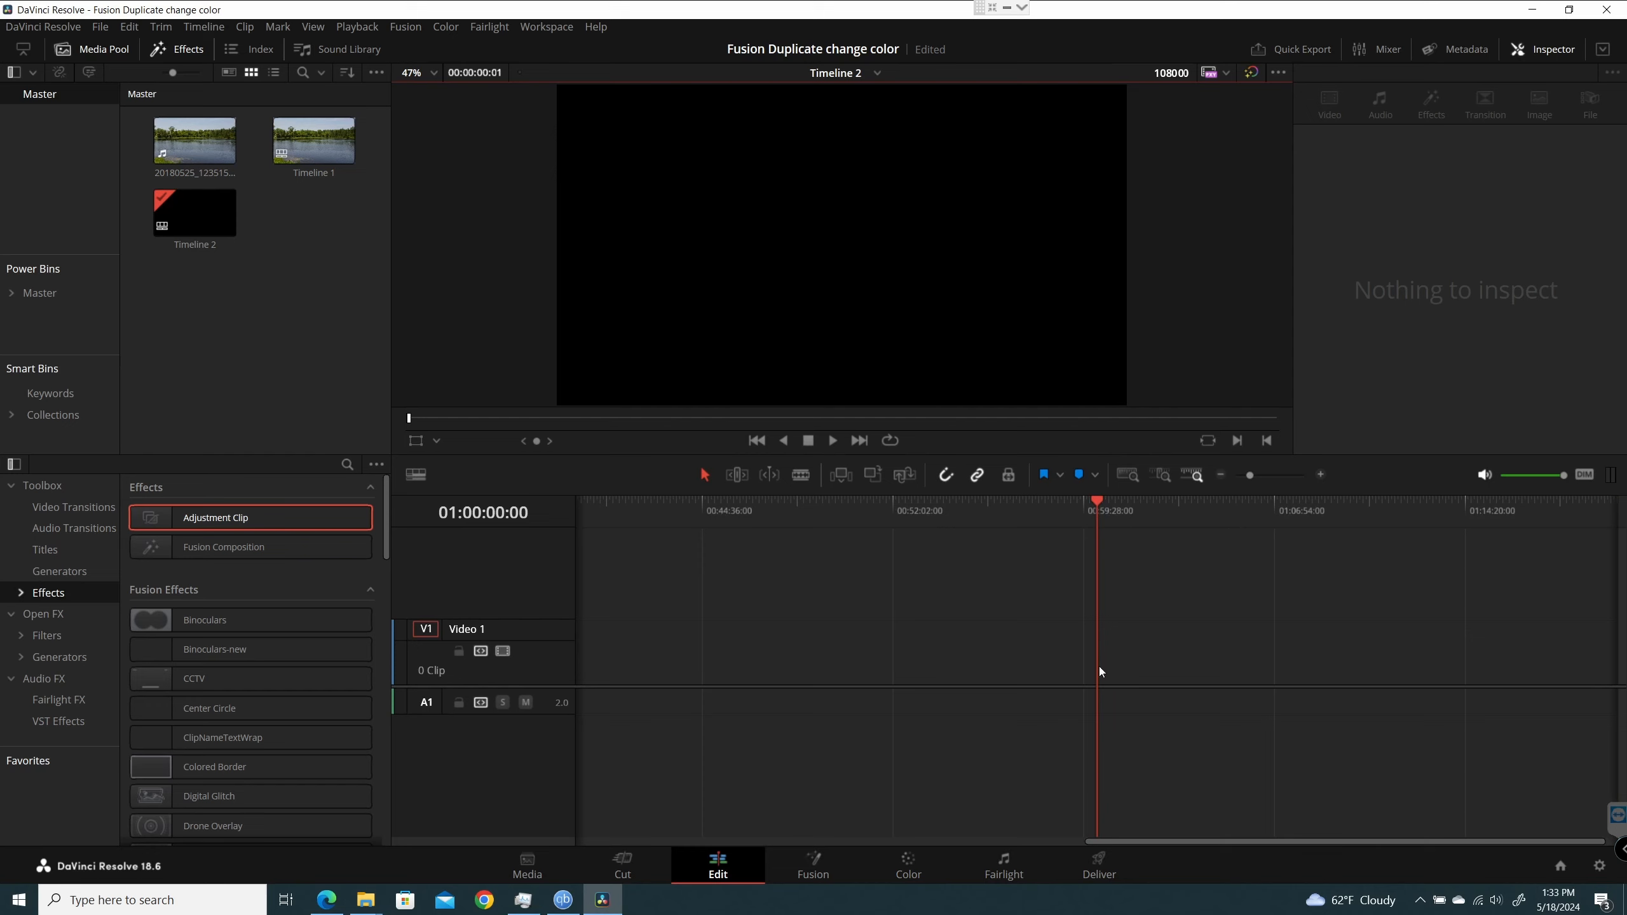
key(ctrl+v)
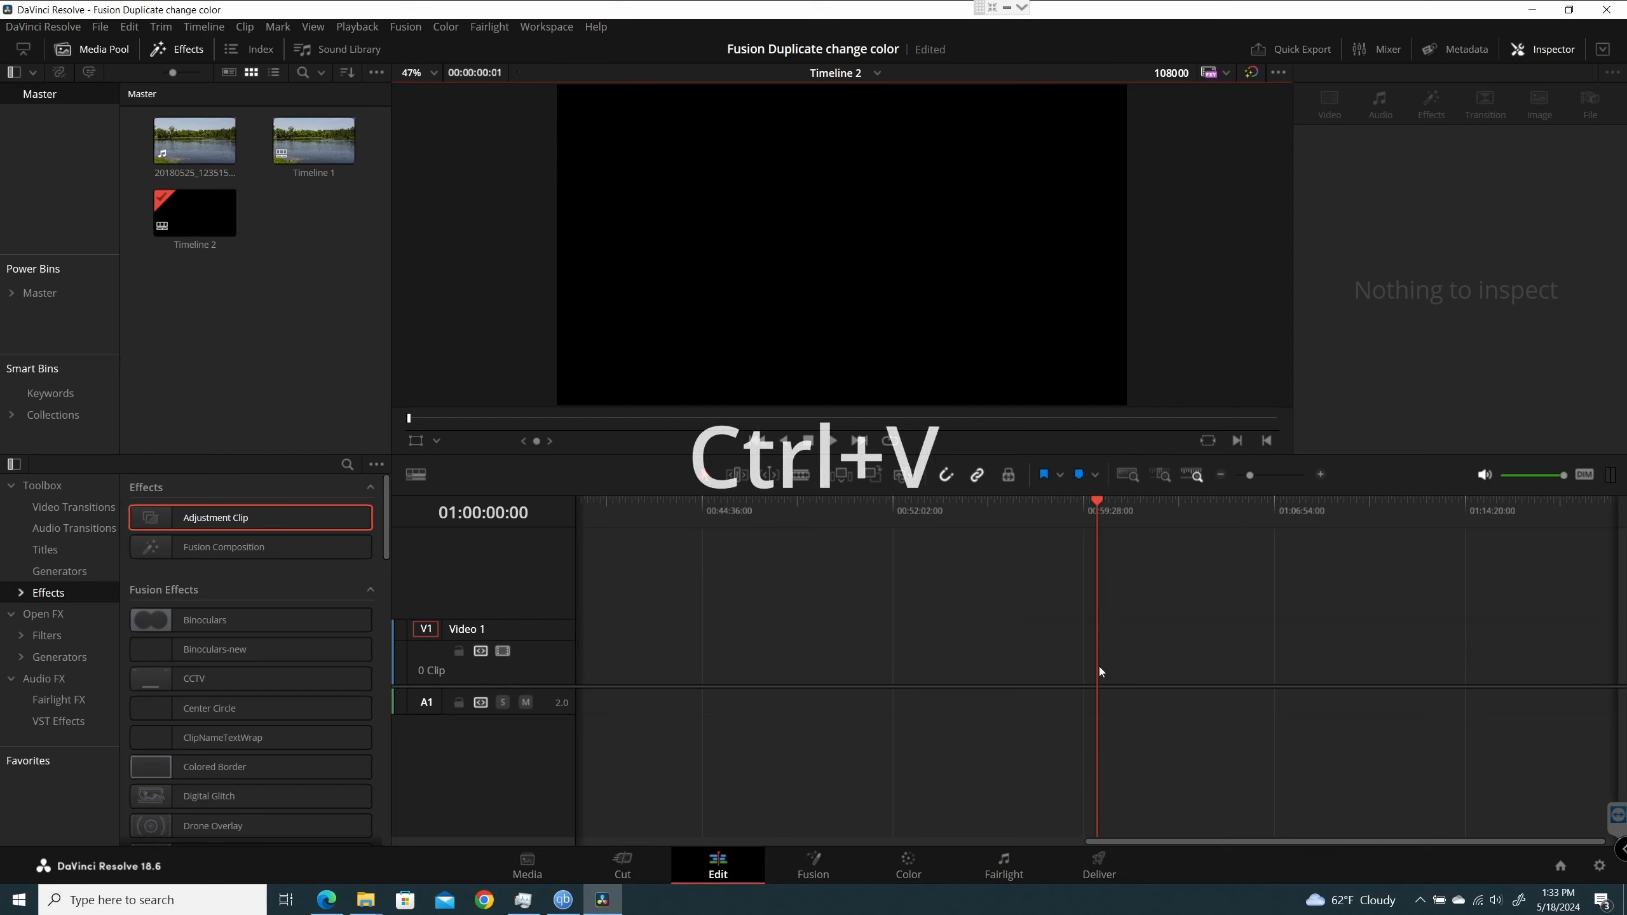
click(1158, 661)
key(ctrl+v)
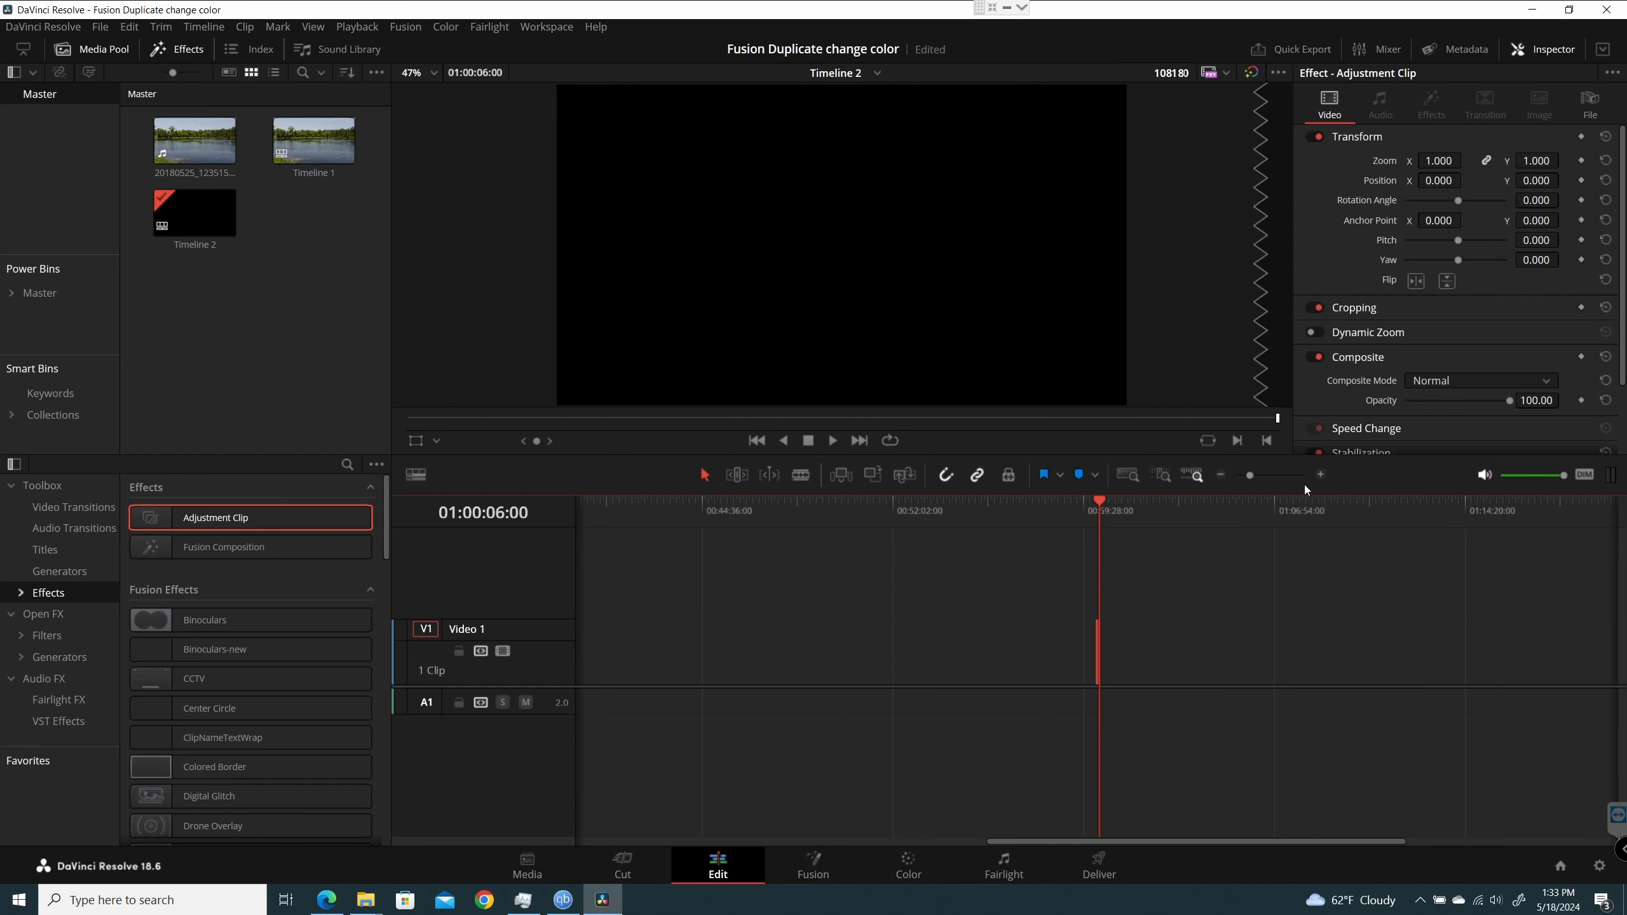
Extend the adjustment clip's start edge backwards by entering a -108000 frame offset.
click(1319, 476)
click(1319, 476)
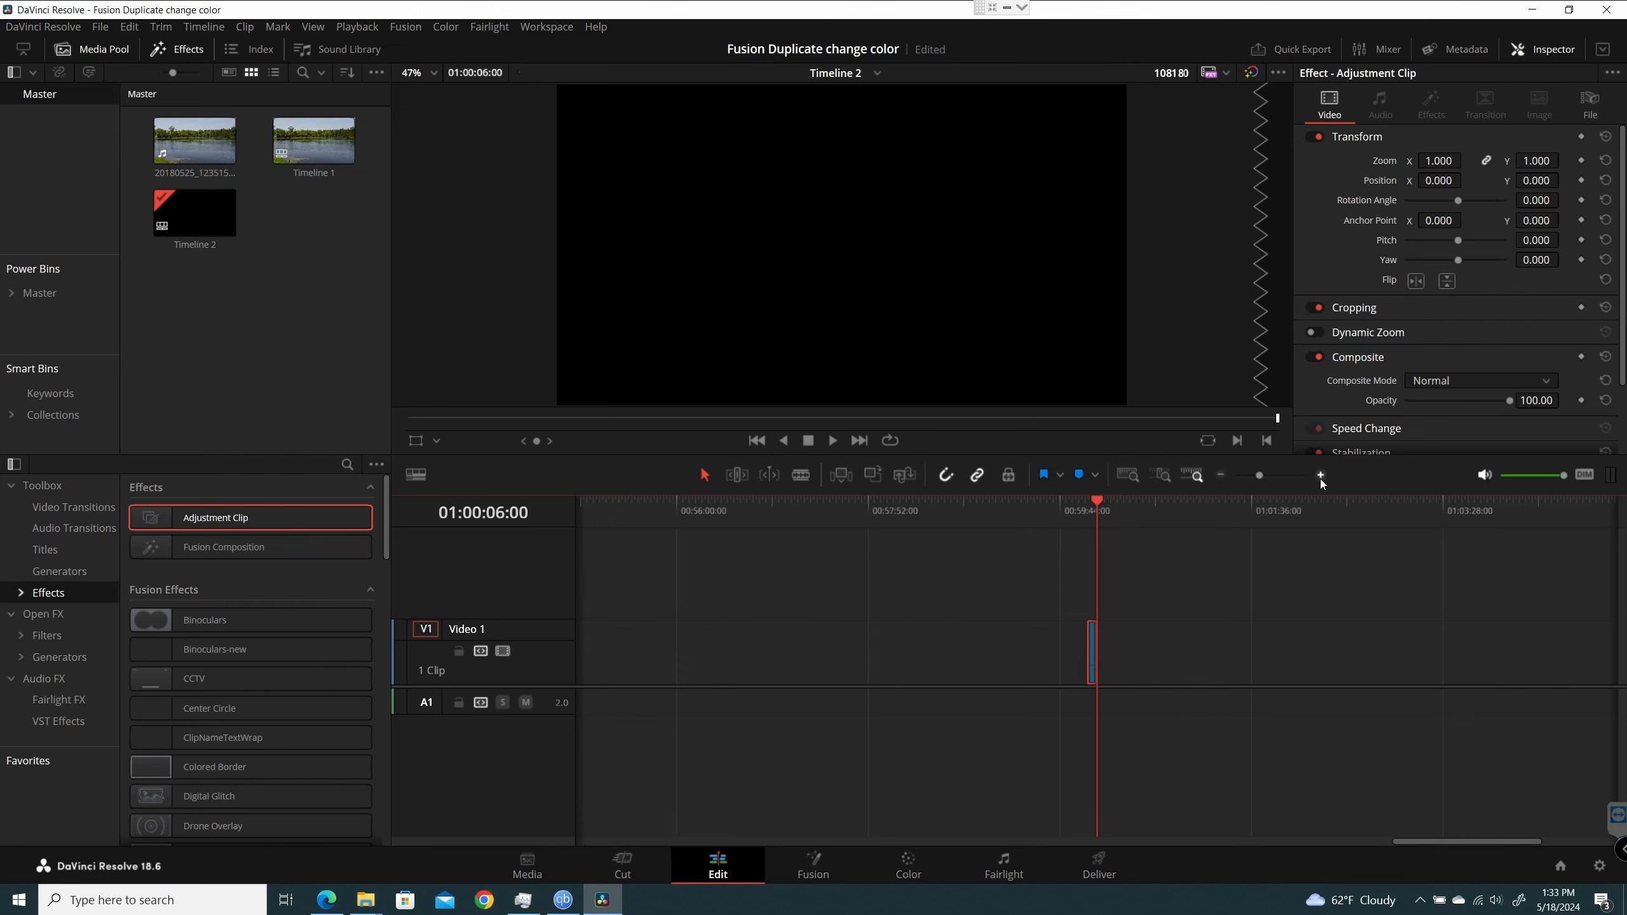
click(1319, 477)
click(1320, 476)
click(1319, 476)
click(1320, 476)
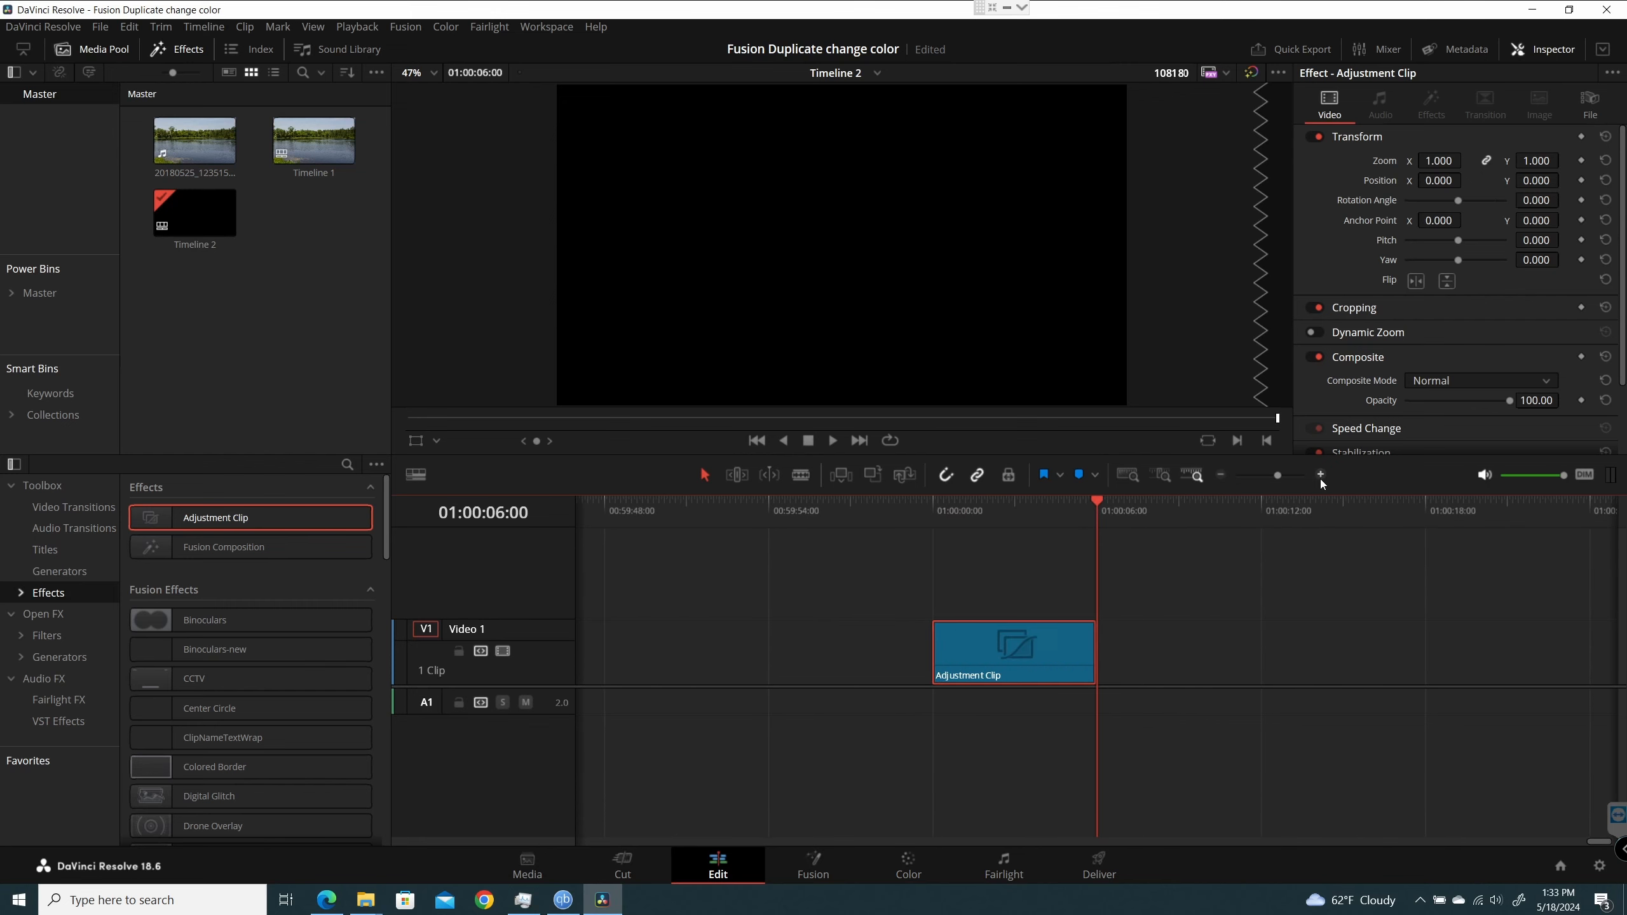
drag(1008, 501, 944, 503)
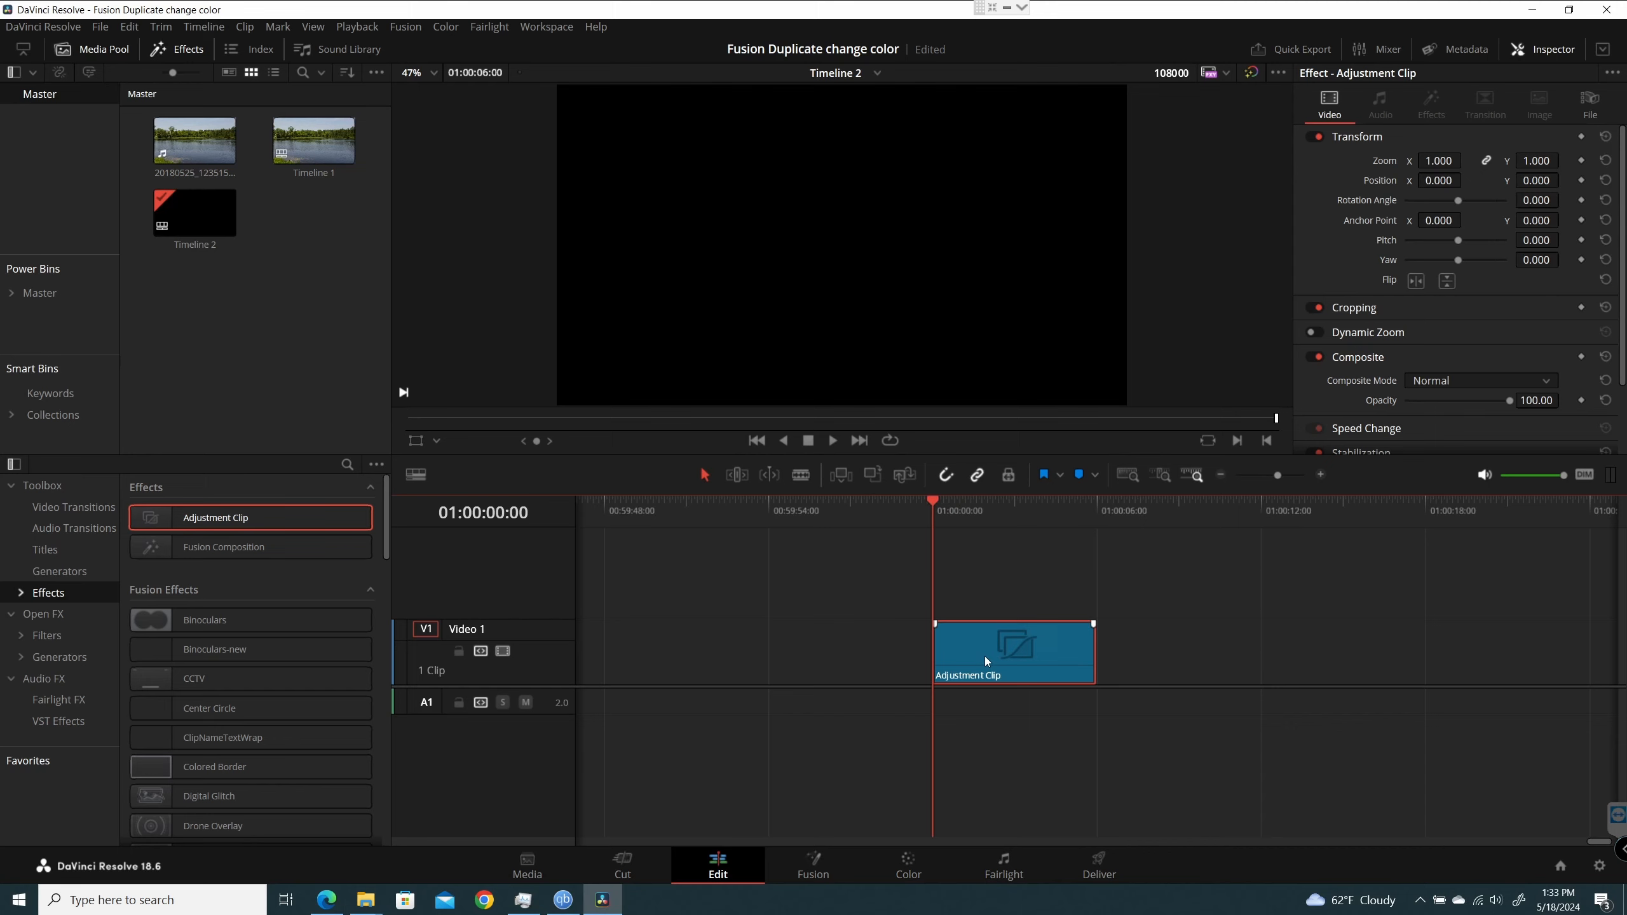
click(895, 513)
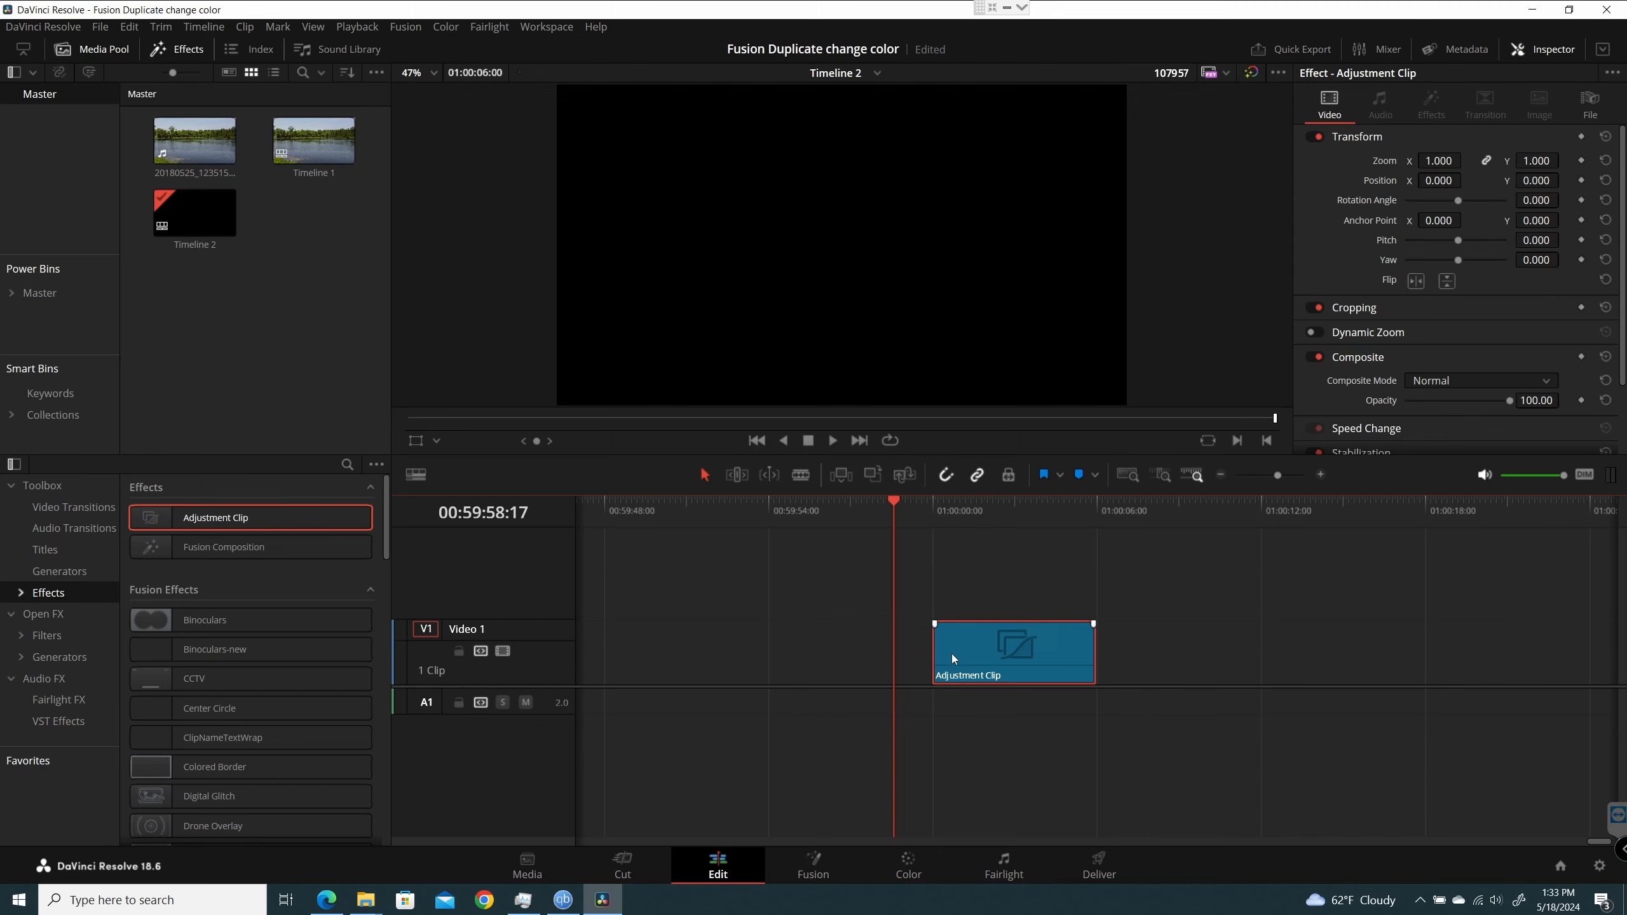
click(932, 646)
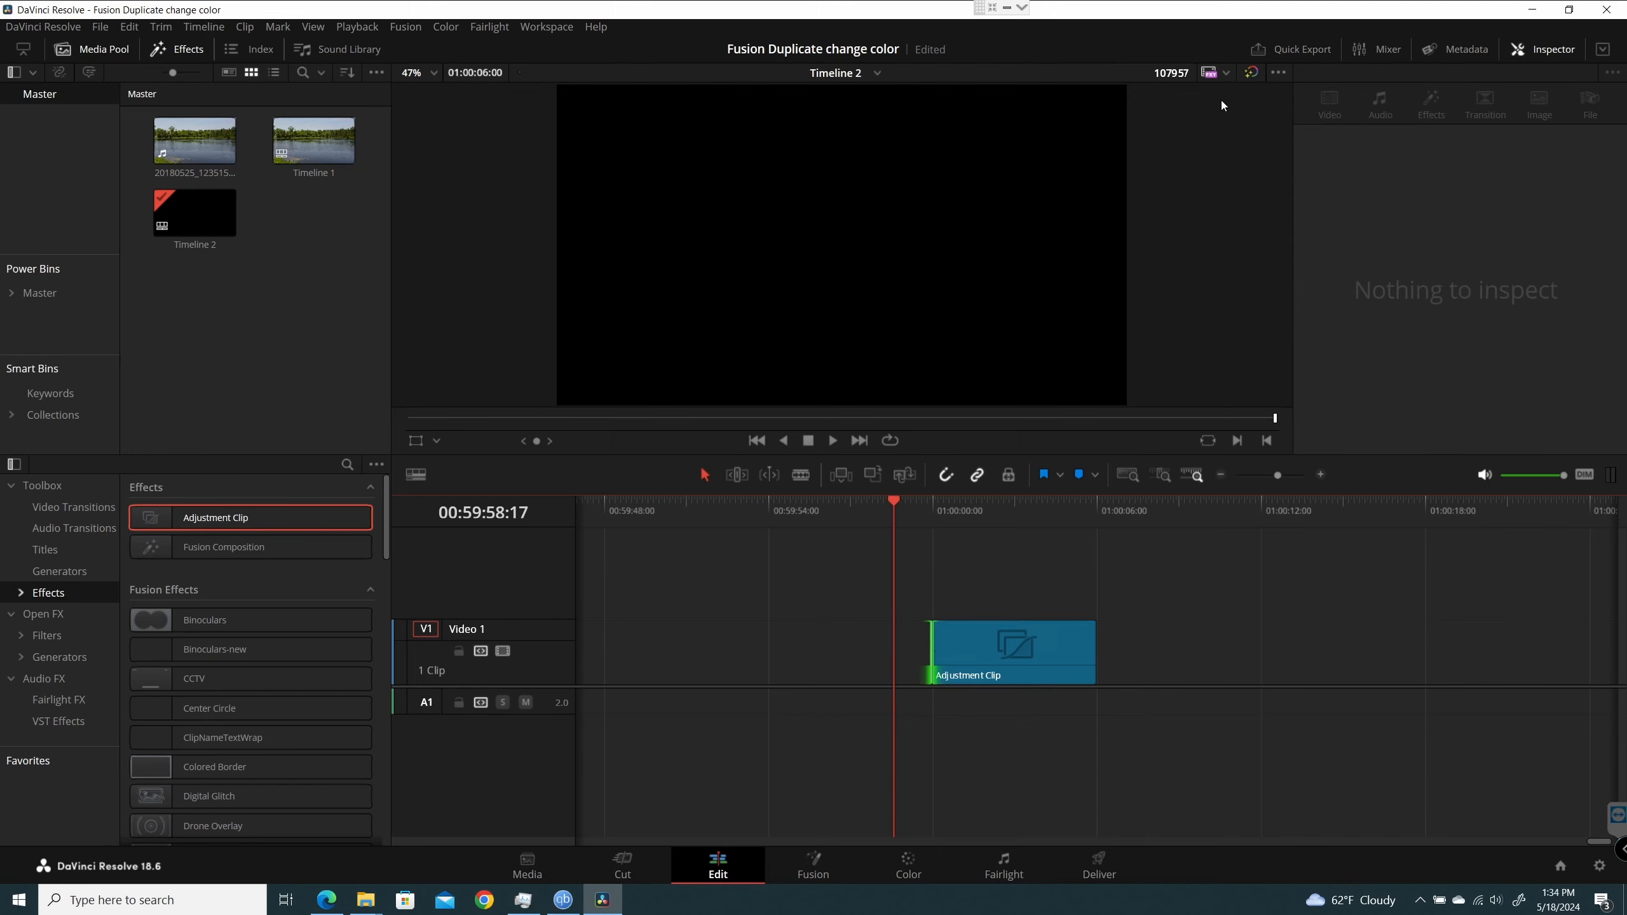
click(1165, 76)
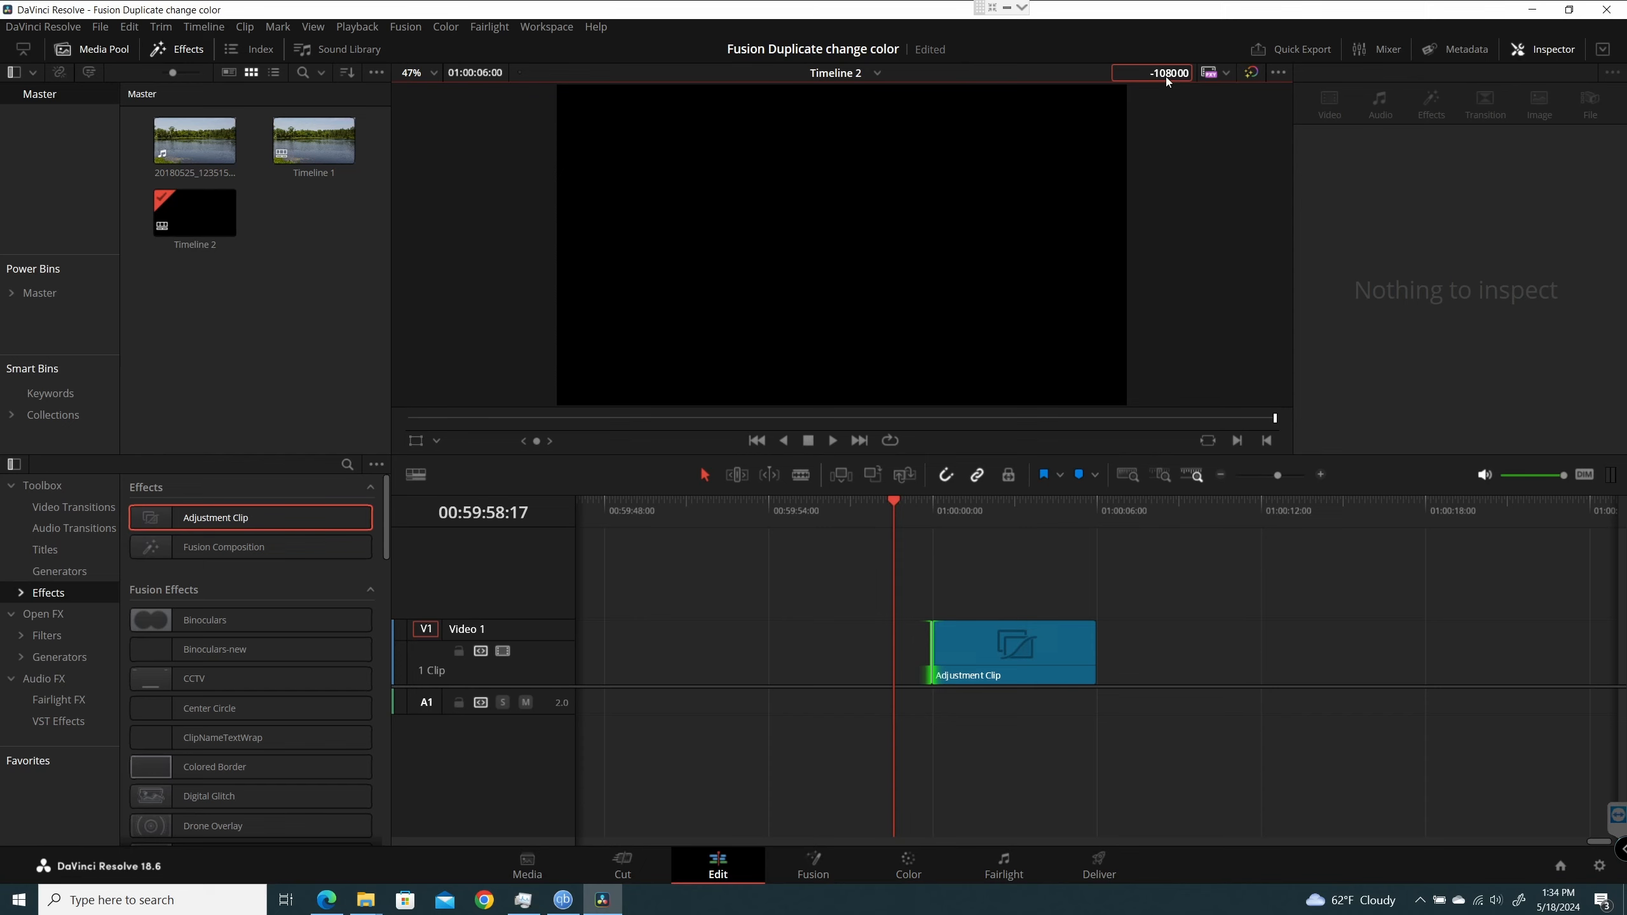
key(Return)
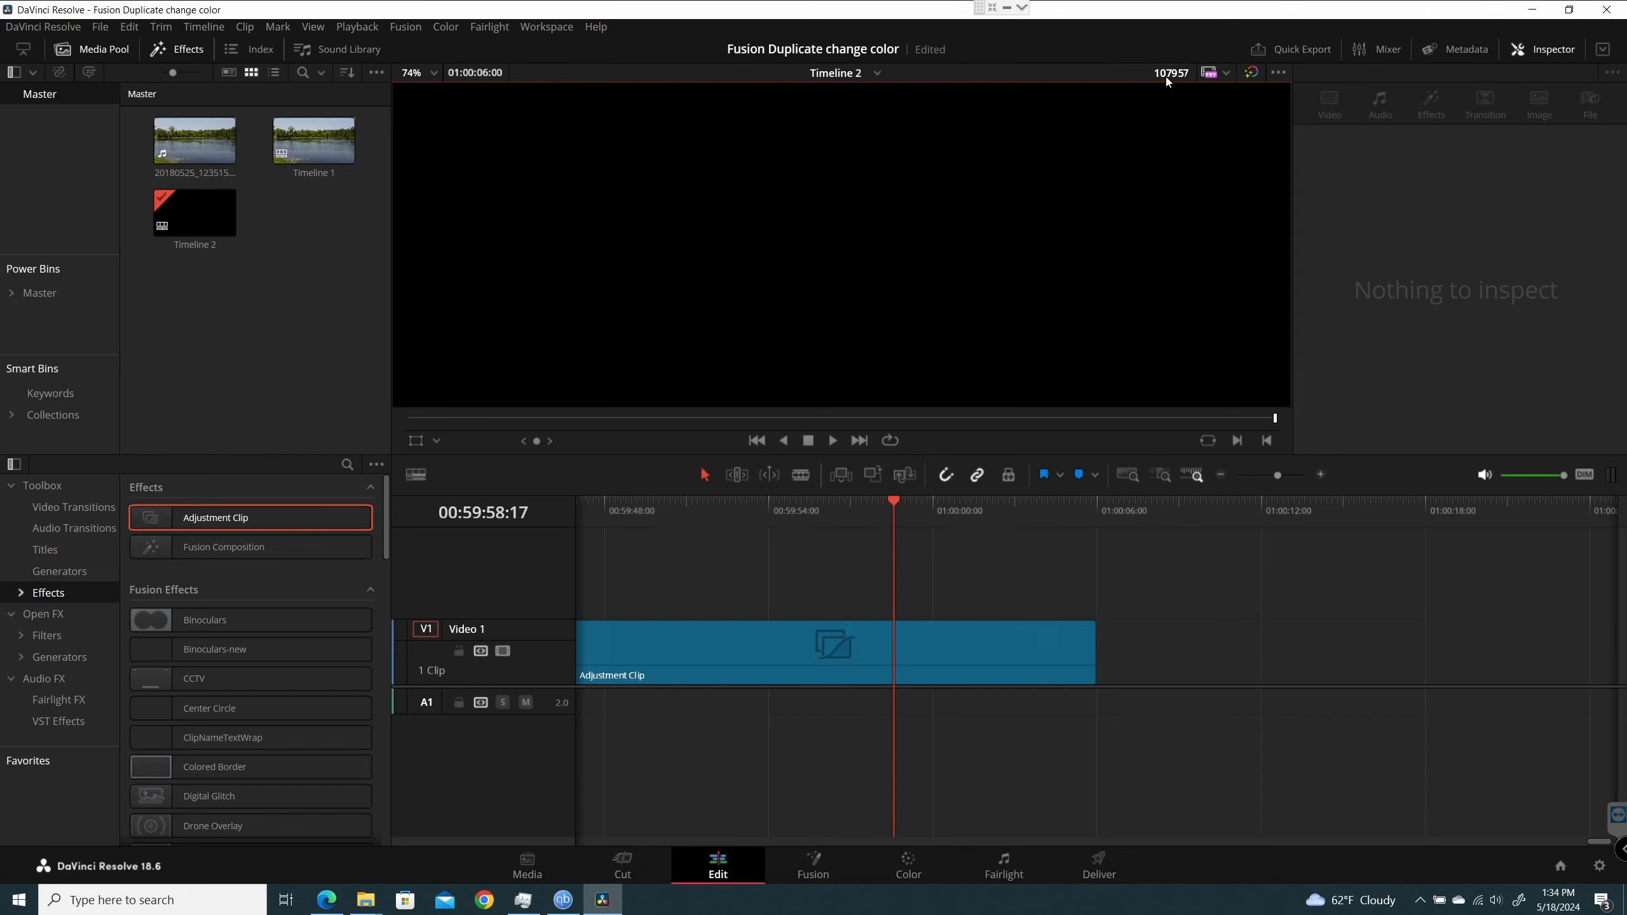
Trim the adjustment clip's end edge by -107900 frames and return the playhead to the start of the timeline.
click(1095, 649)
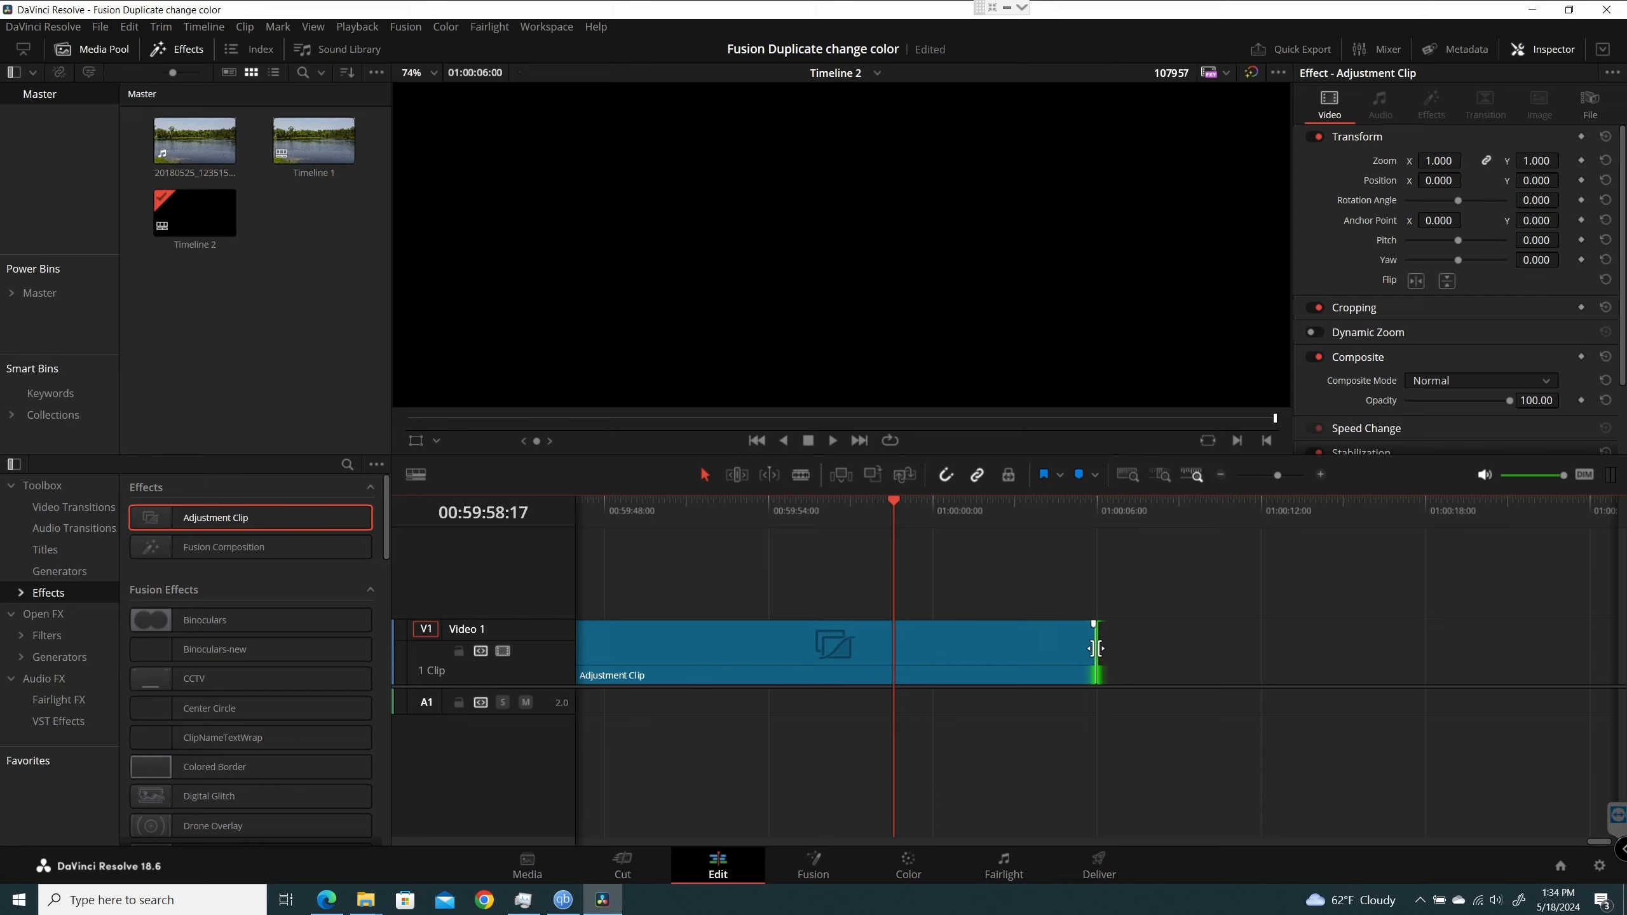
click(1180, 76)
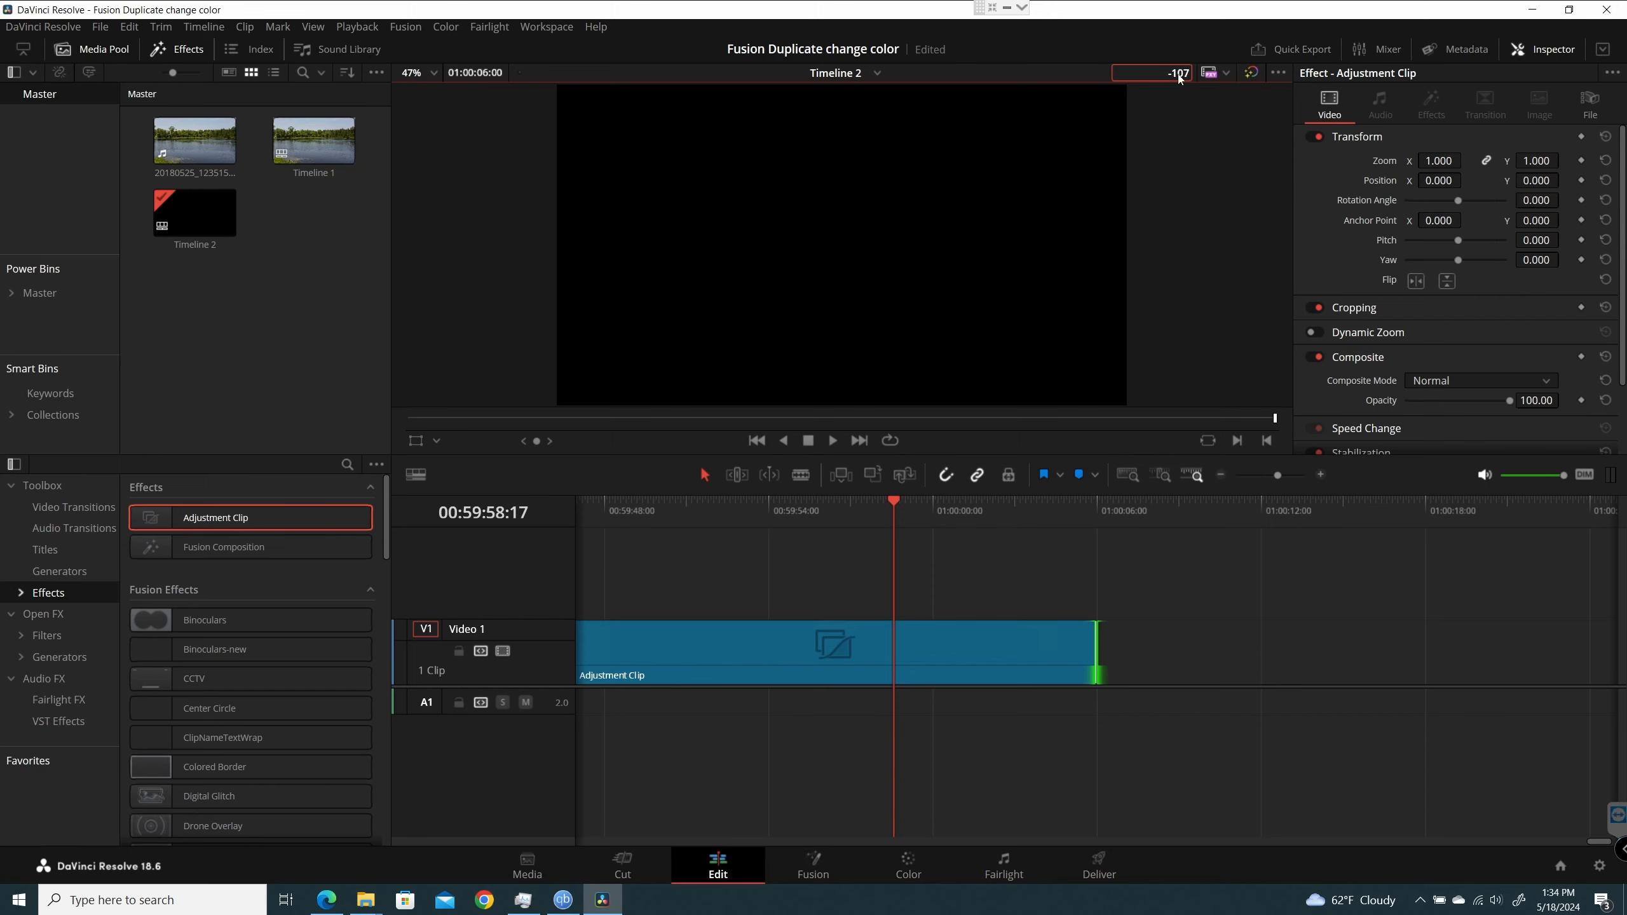
text(900)
key(Return)
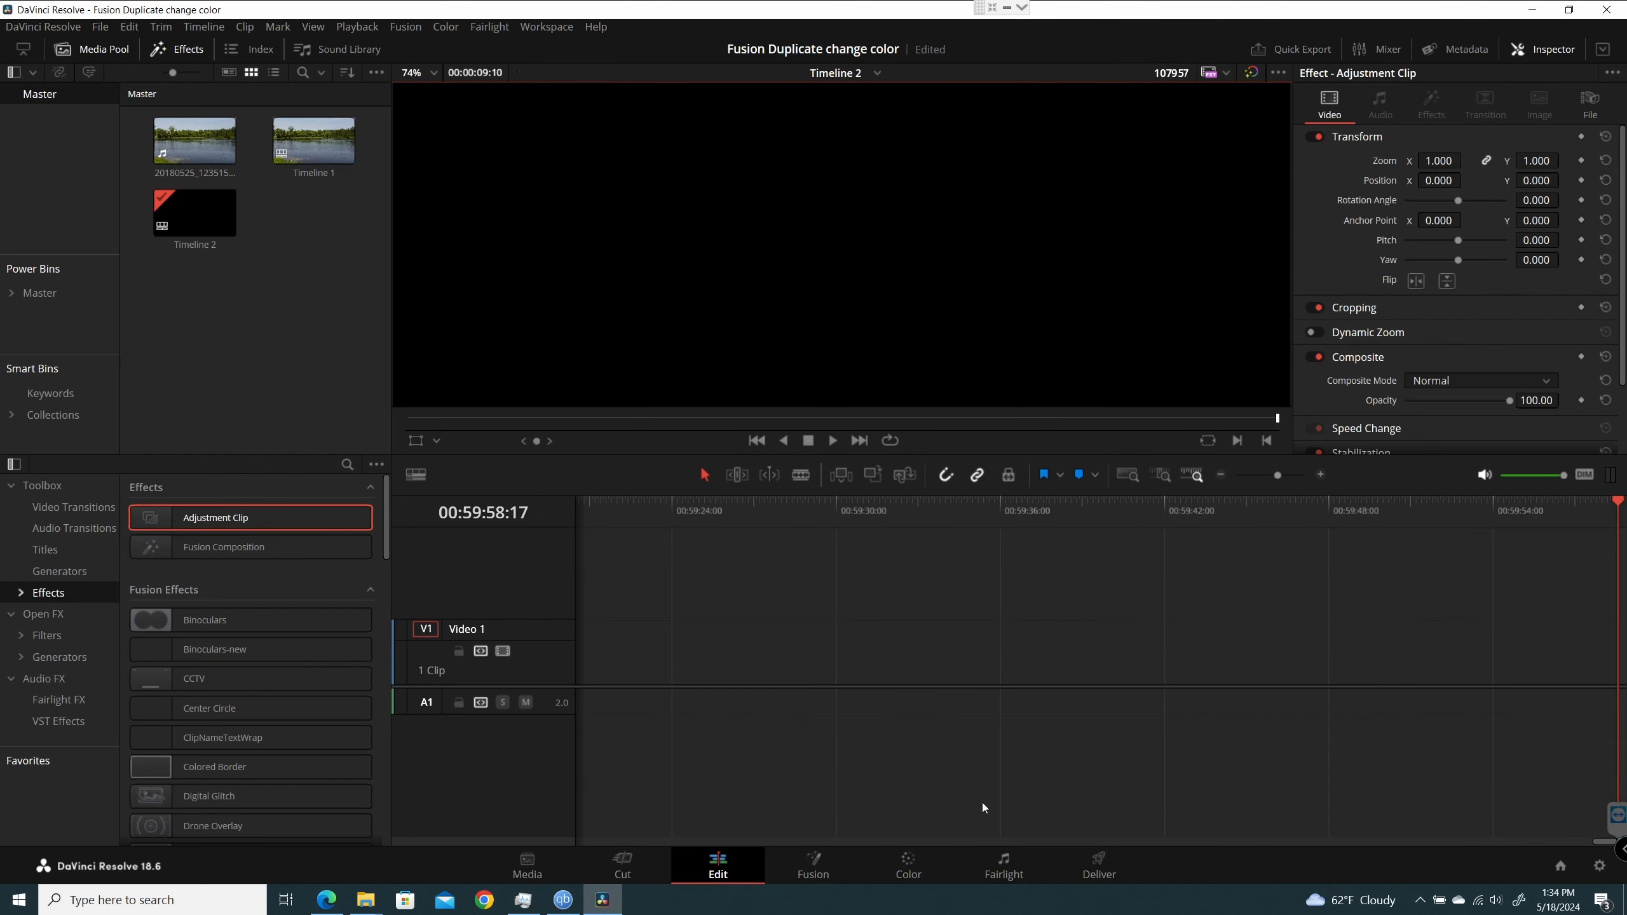
key(ctrl+z)
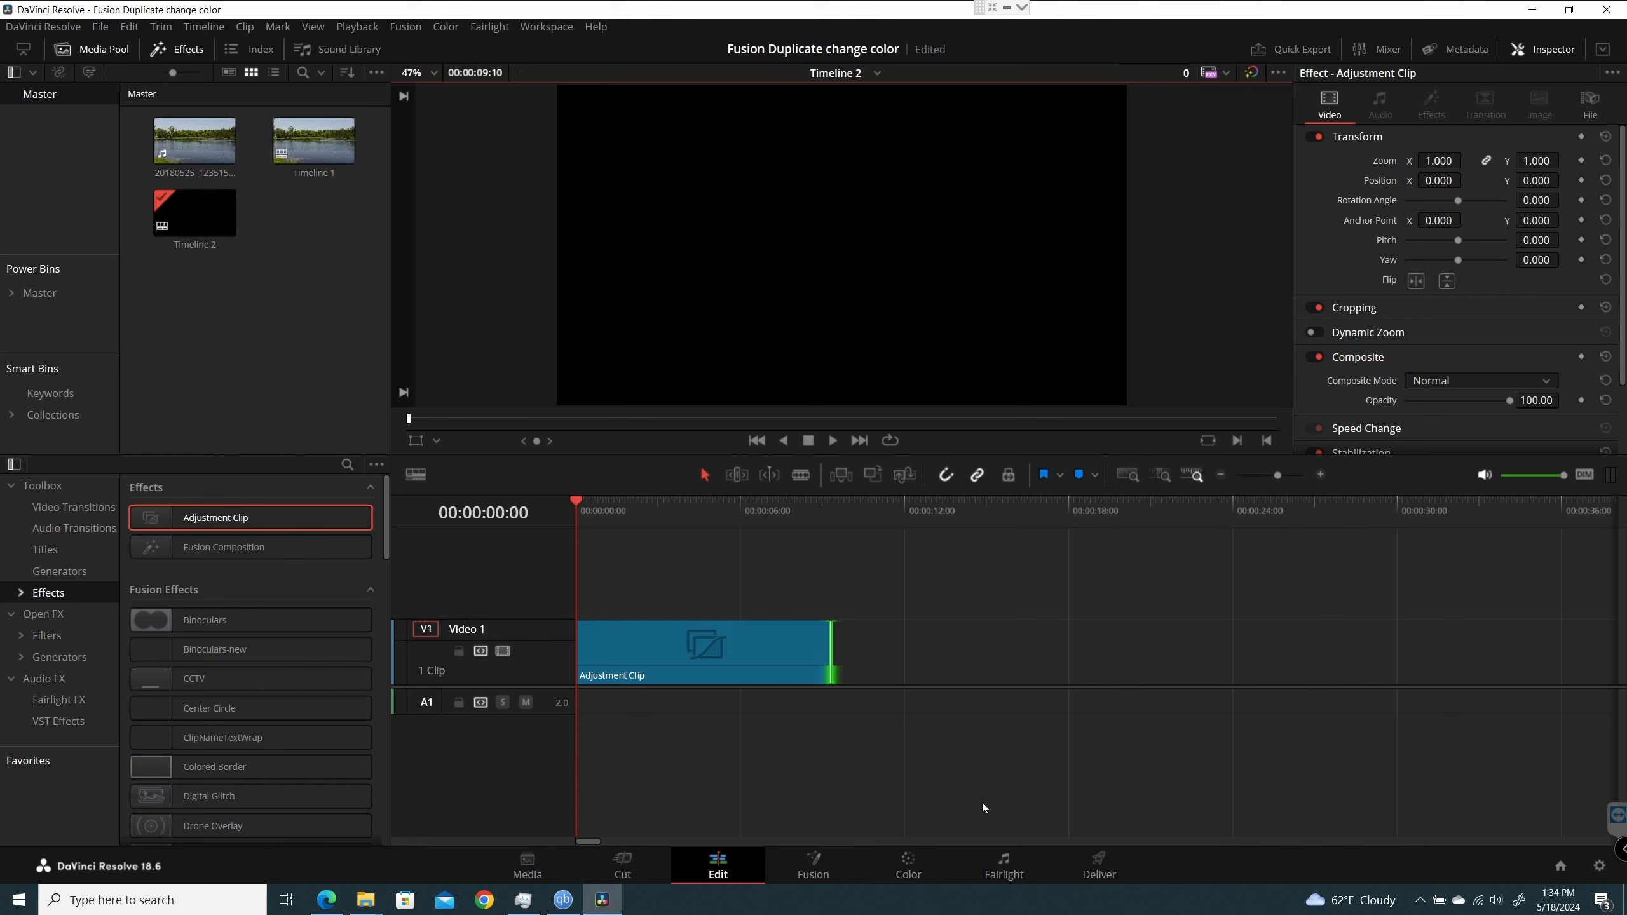
Check the trimmed adjustment clip's frame range on the Fusion page, then return to the Edit page.
click(666, 647)
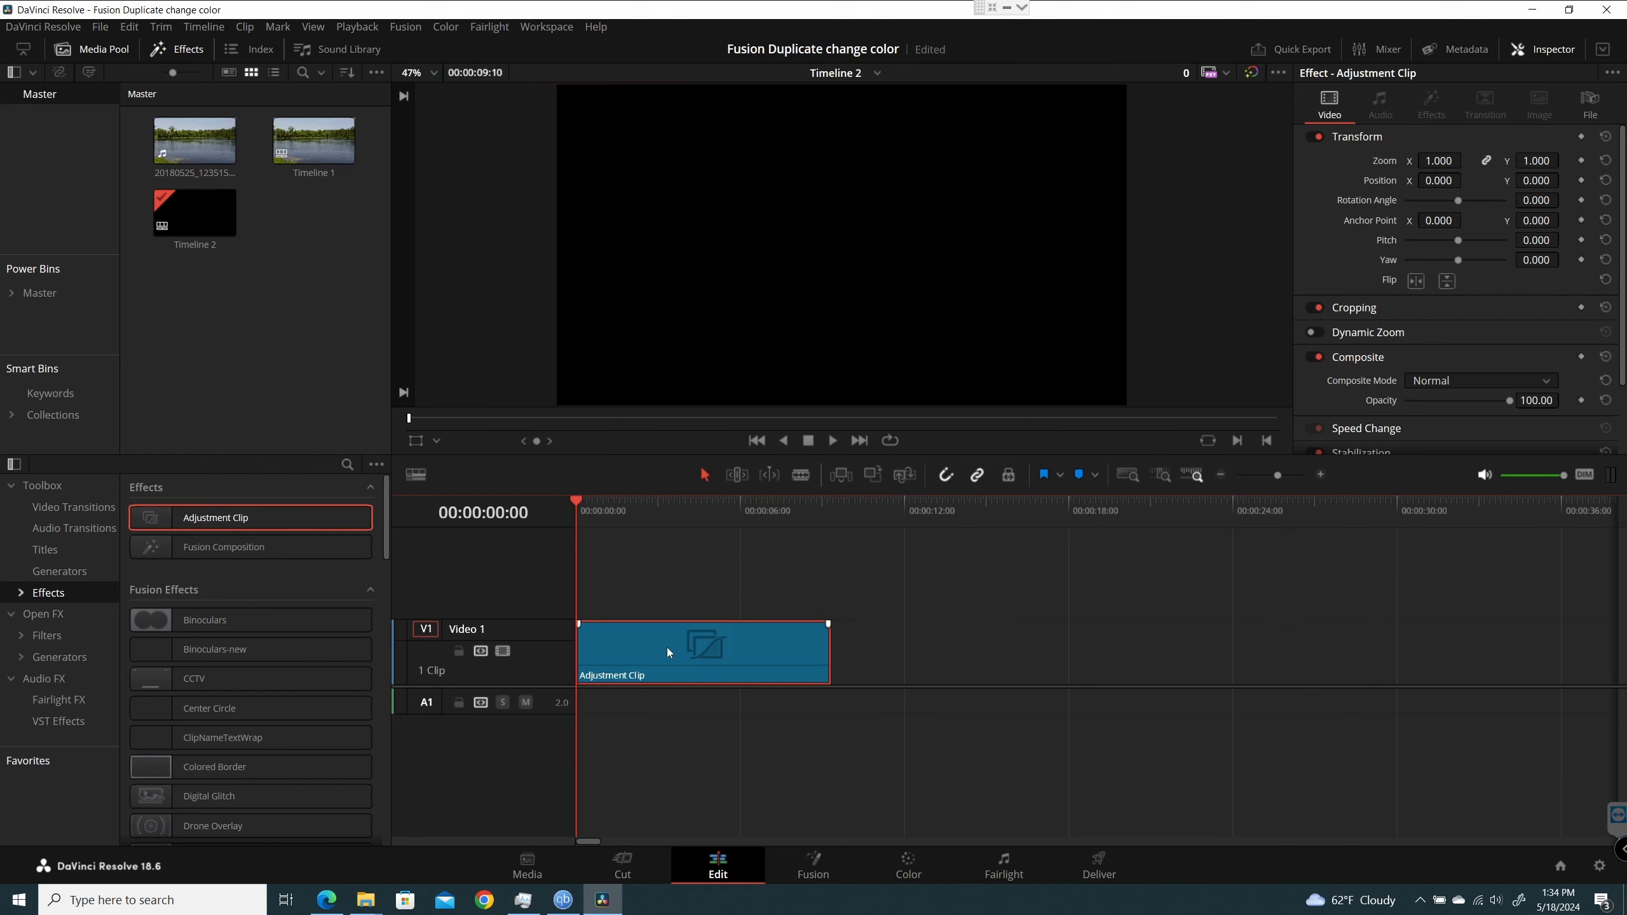
click(806, 872)
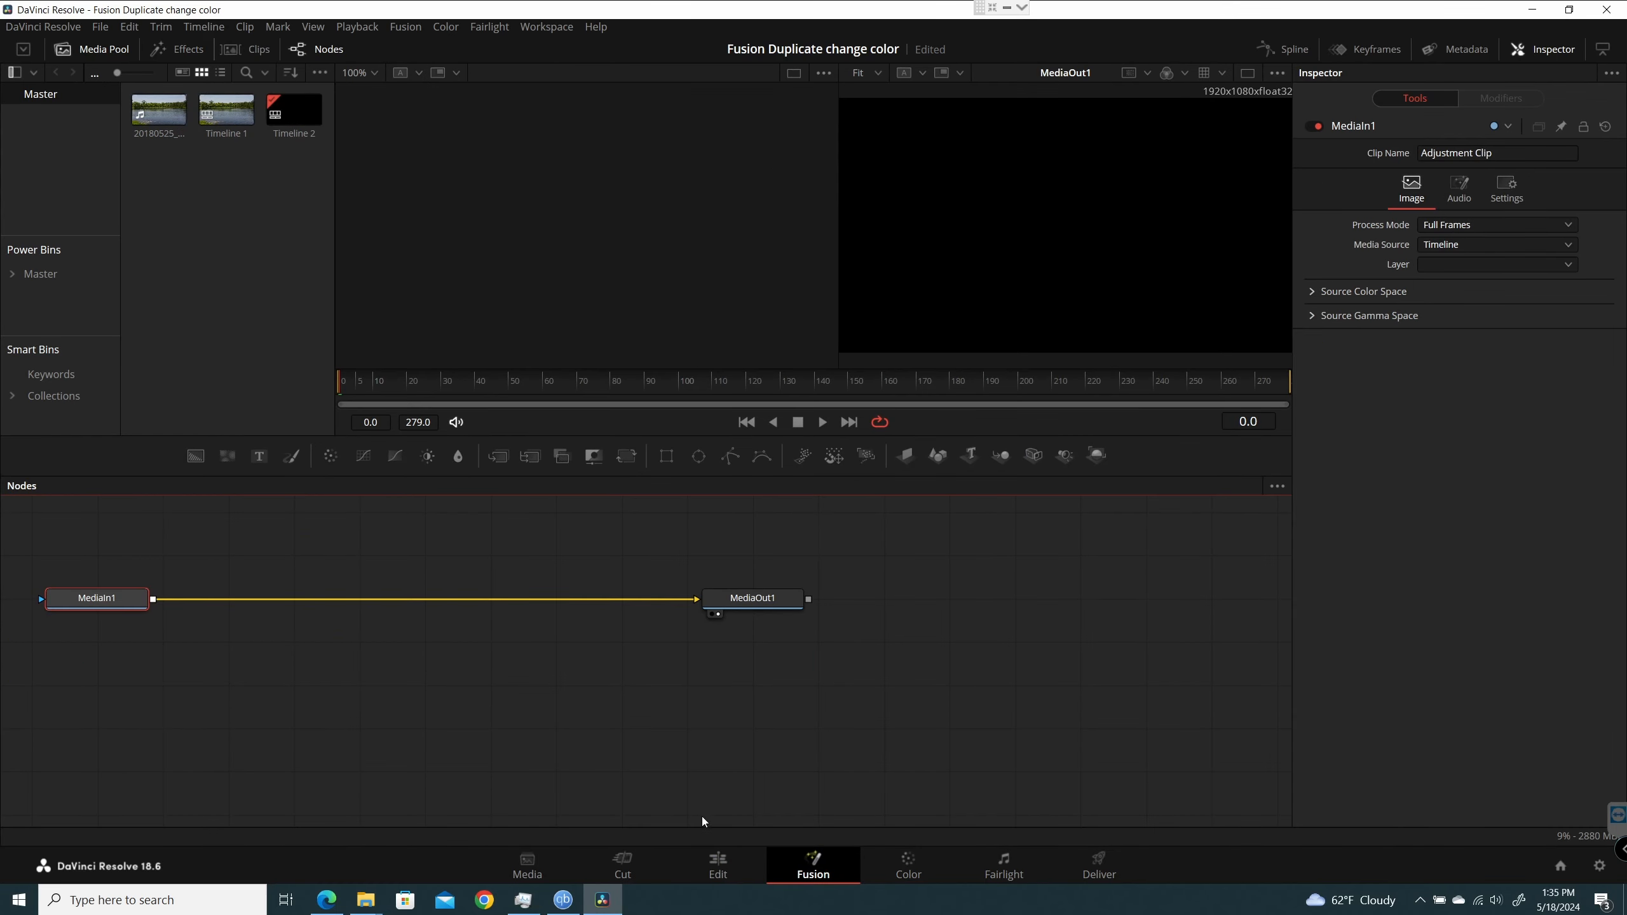
click(718, 865)
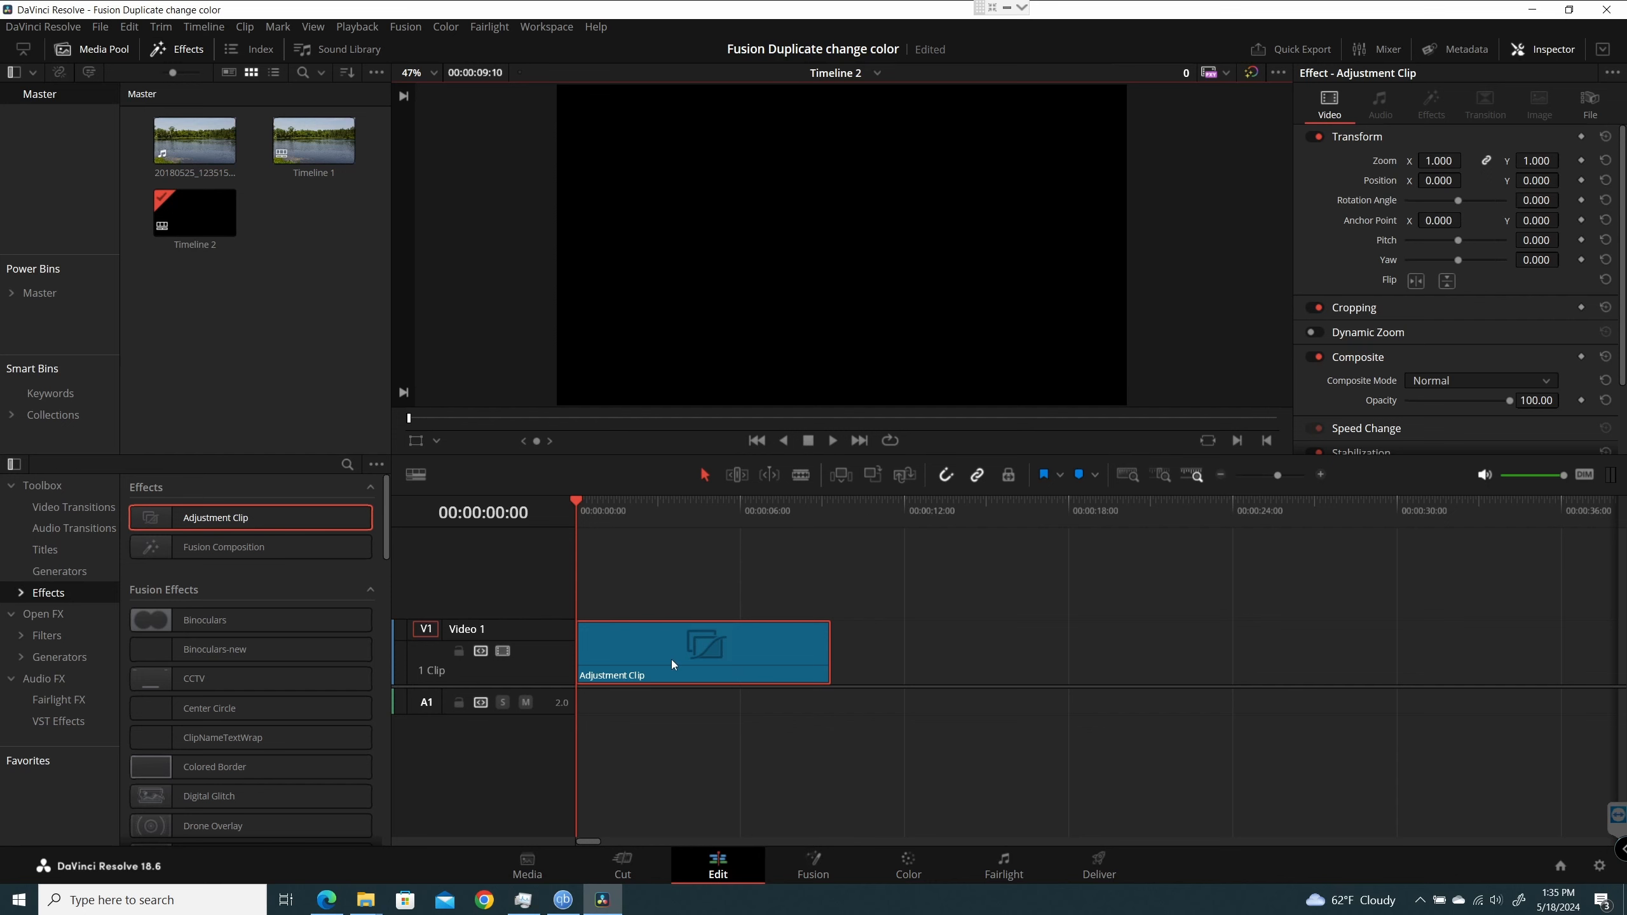
Move the adjustment clip to start at about 00:00:11:00, place the playhead inside it, and check its frame range on the Fusion page.
drag(672, 659, 970, 661)
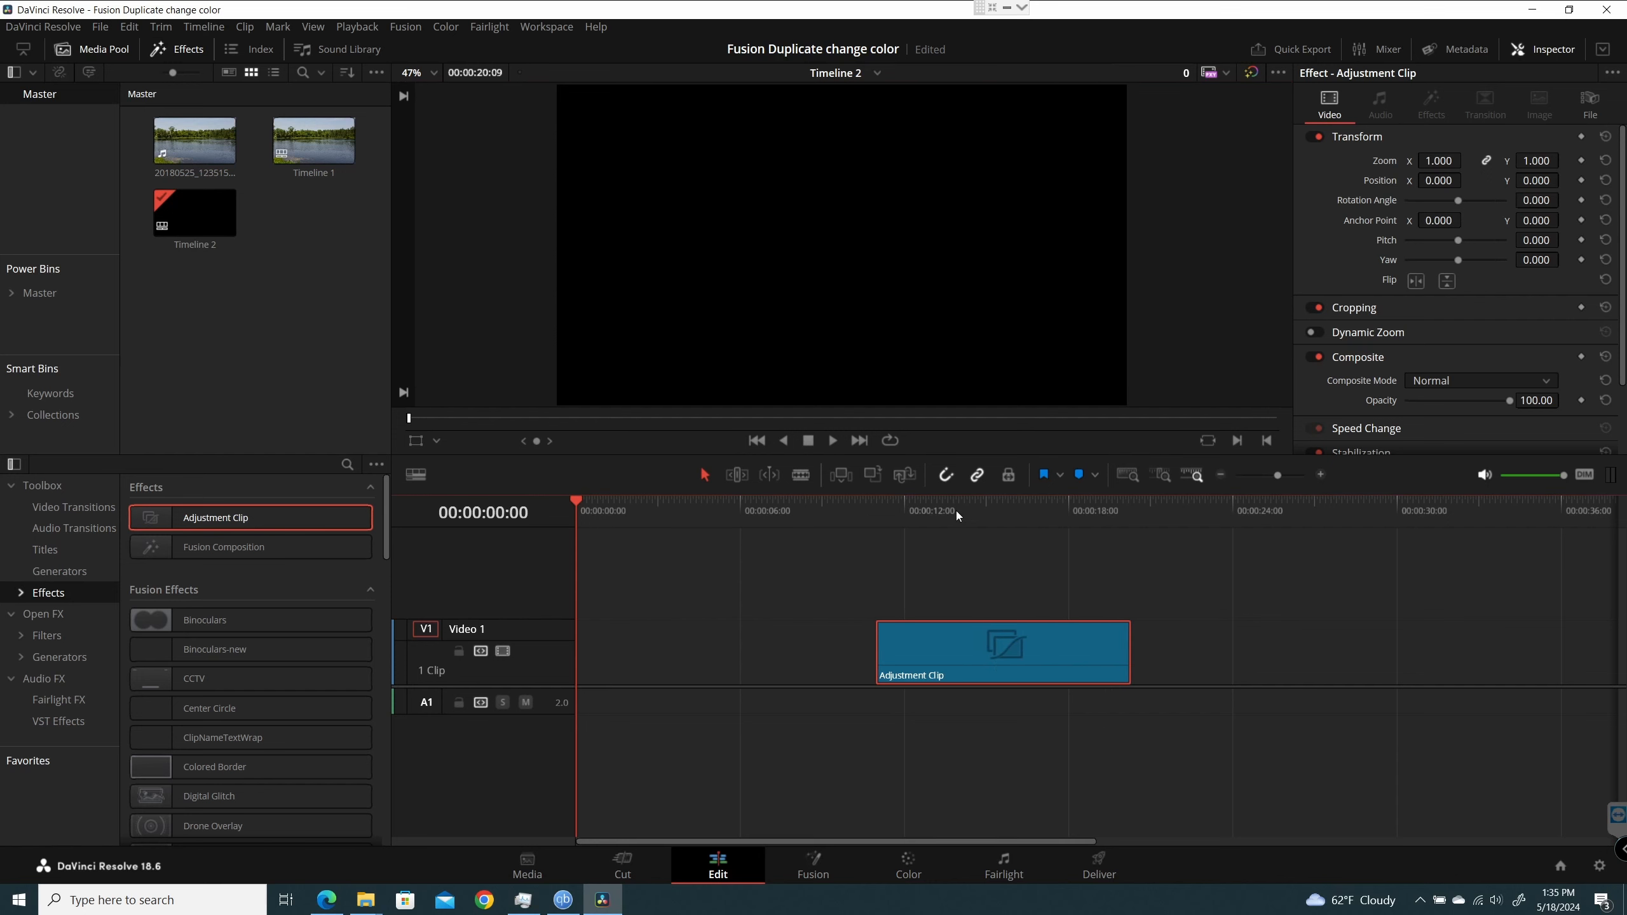
click(956, 512)
click(805, 868)
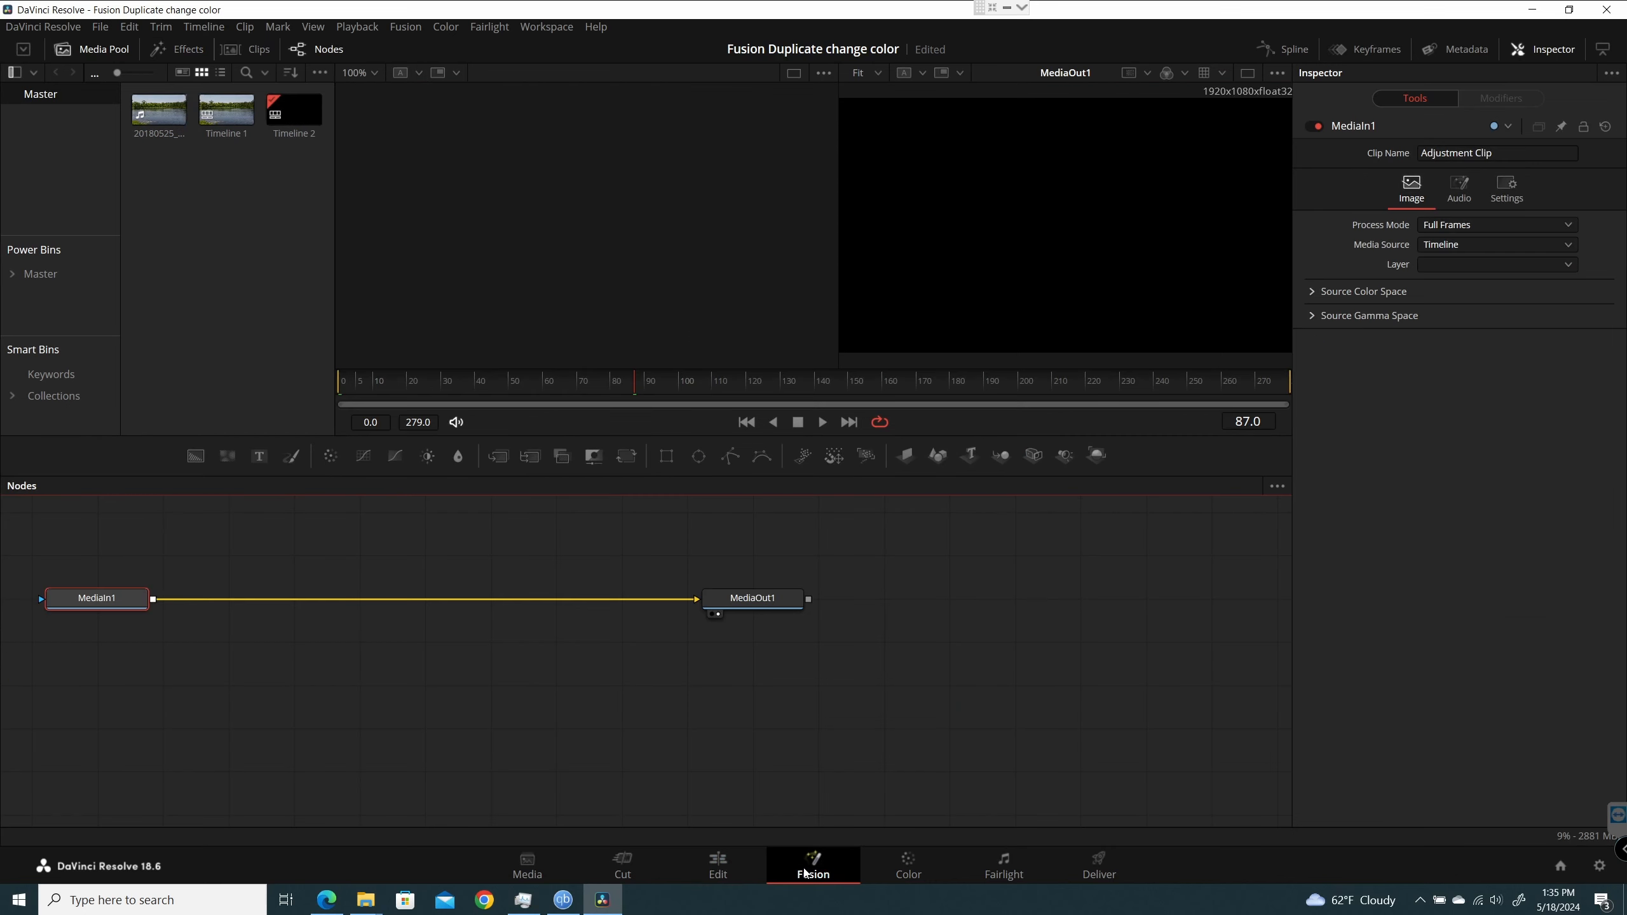
click(725, 874)
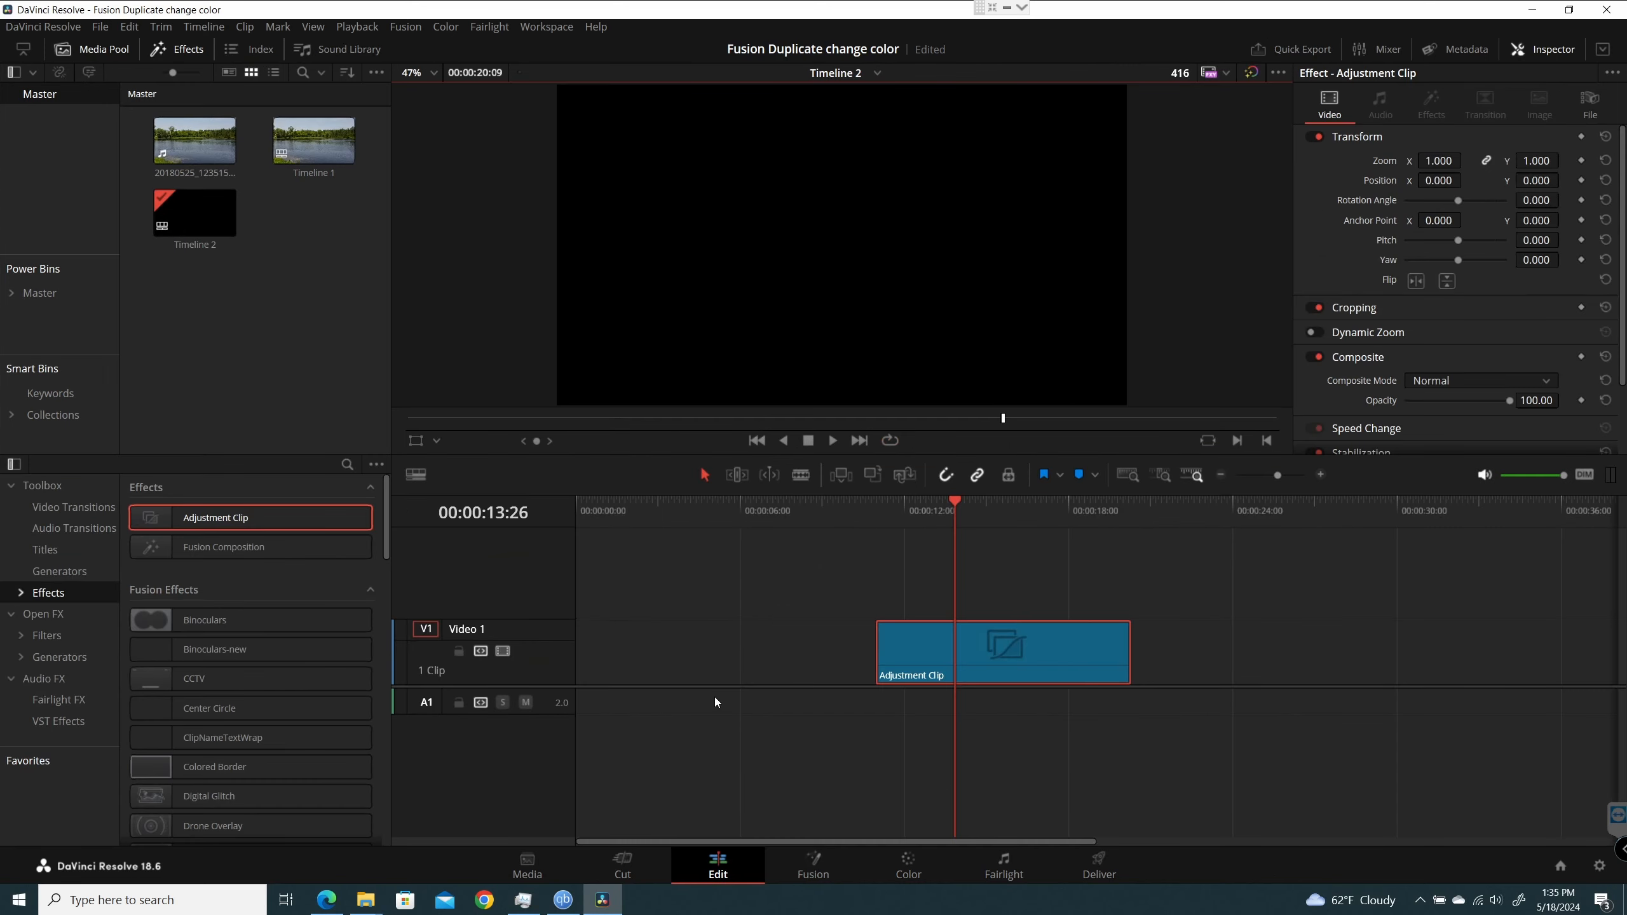